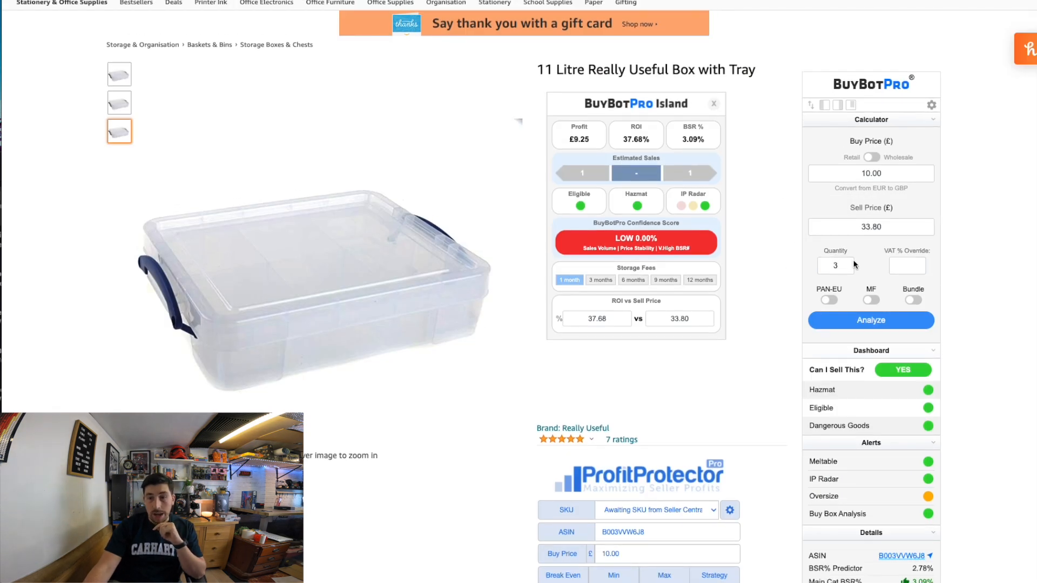
Analyze the storage box deal for 3 units and save its £10.00 buy price, £33.80 minimum and £36.00 maximum with the Balance strategy in ProfitProtector Pro.
{"action": "left_click", "coordinate": [877, 323]}
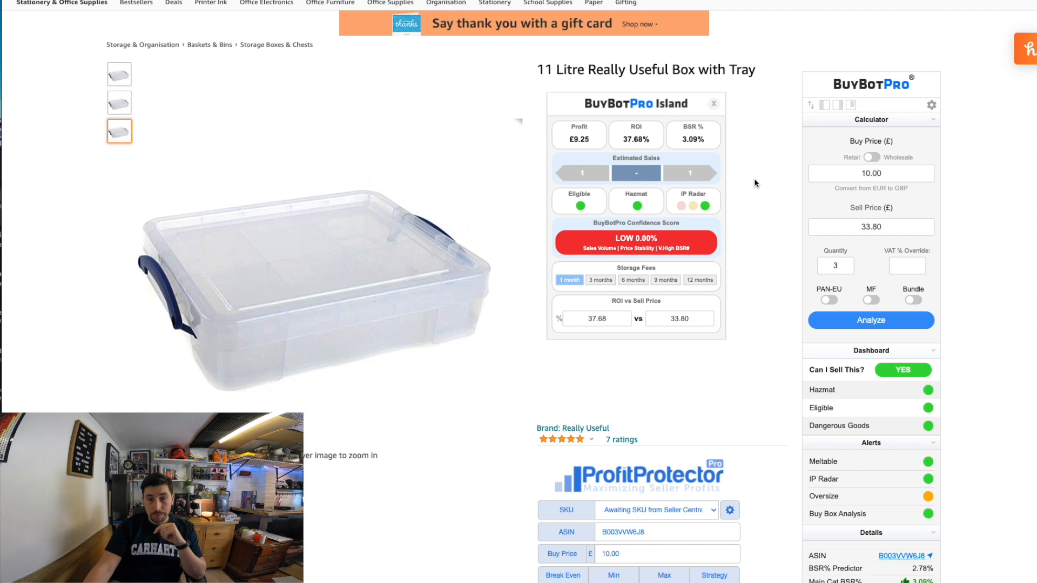
{"action": "scroll", "coordinate": [761, 190], "scroll_direction": "down", "scroll_amount": 4}
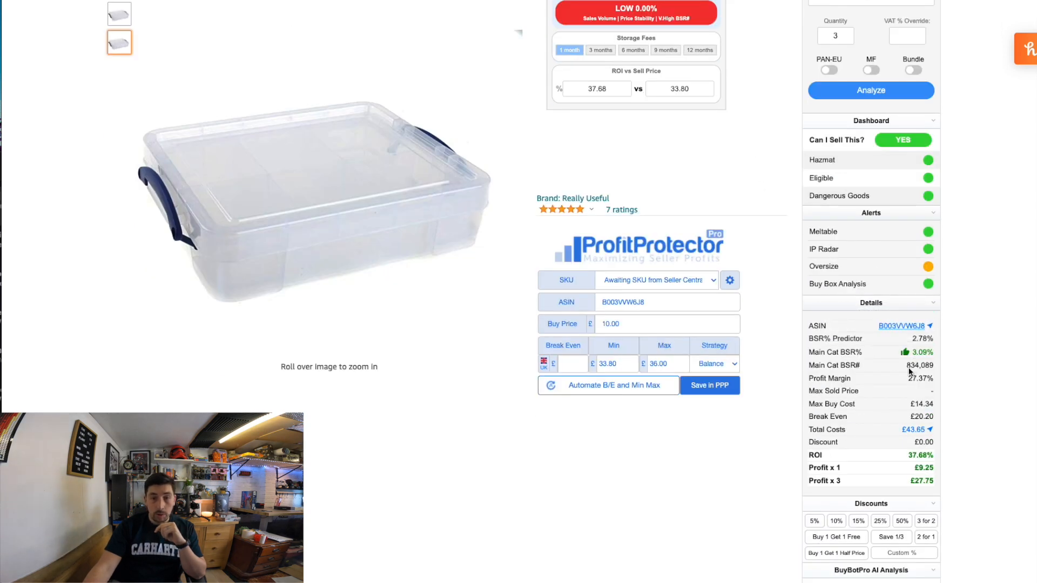
{"action": "left_click", "coordinate": [631, 328]}
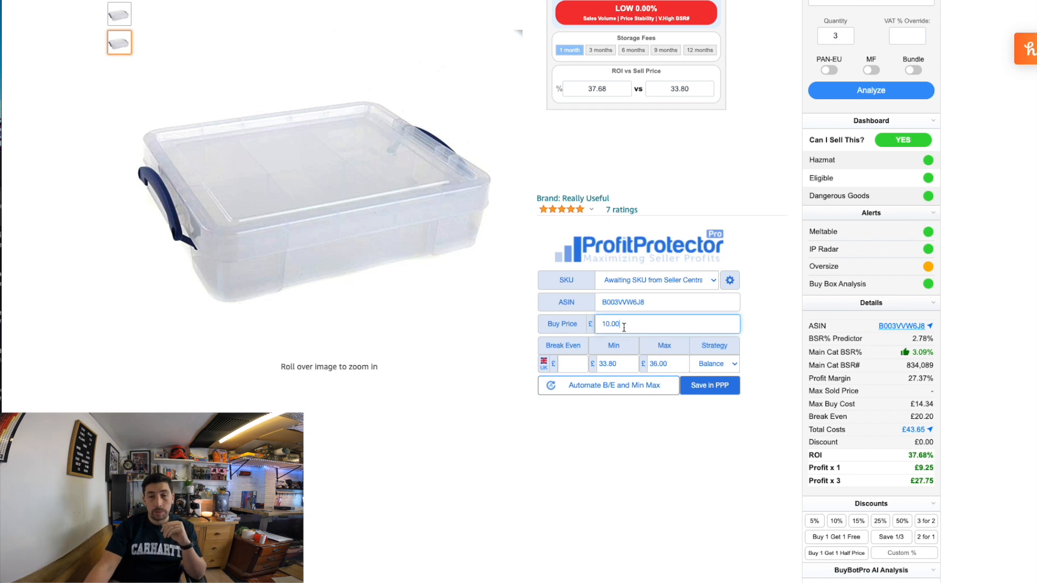
{"action": "left_click", "coordinate": [626, 363]}
{"action": "left_click", "coordinate": [668, 366]}
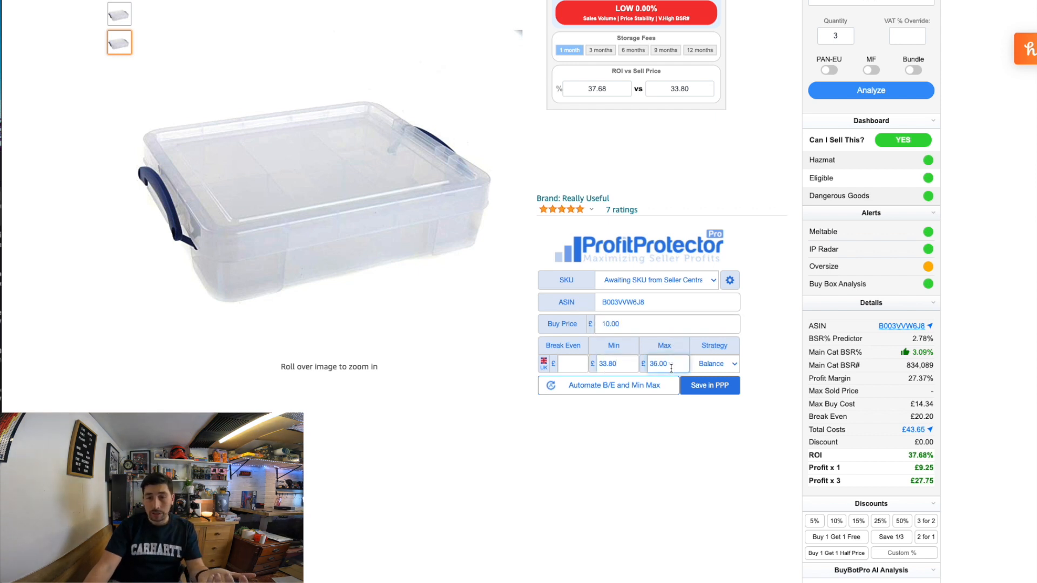
{"action": "left_click", "coordinate": [707, 386]}
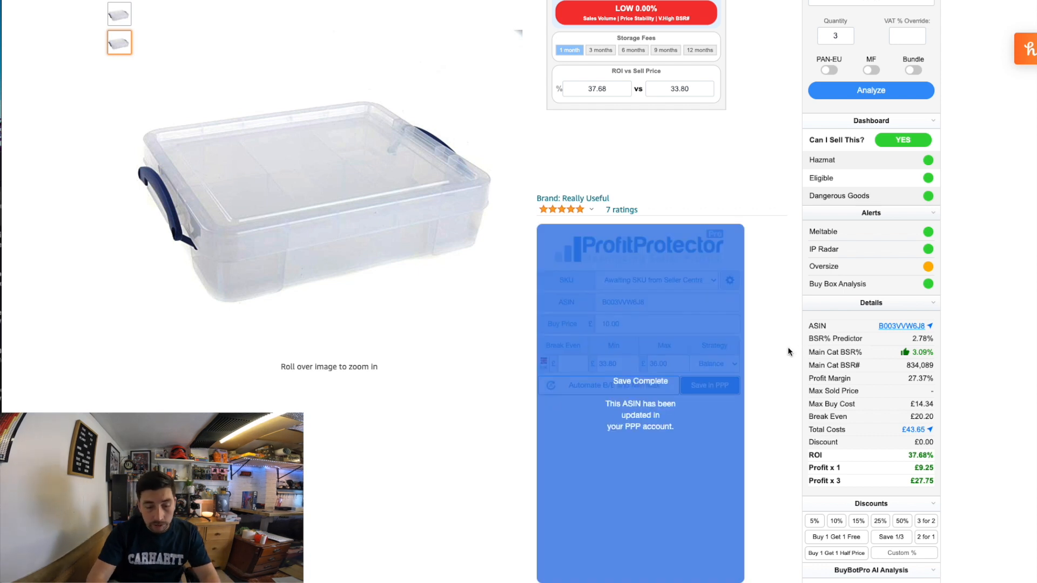
Replace the BuyBotPro note for the storage box with RYMAN.
{"action": "scroll", "coordinate": [789, 352], "scroll_direction": "down", "scroll_amount": 6}
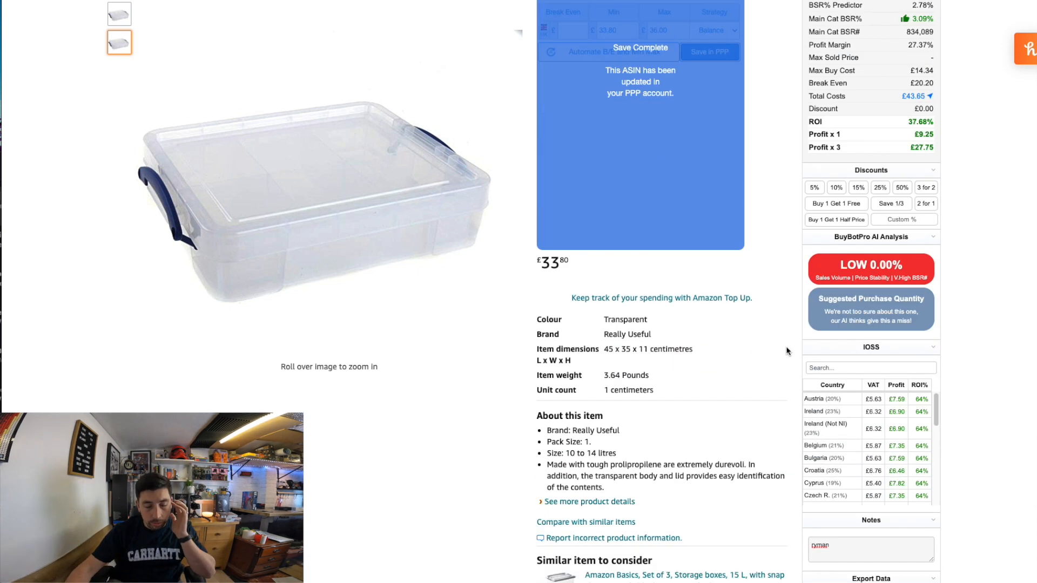
{"action": "scroll", "coordinate": [789, 352], "scroll_direction": "down", "scroll_amount": 5}
{"action": "left_click_drag", "start_coordinate": [831, 287], "coordinate": [804, 285]}
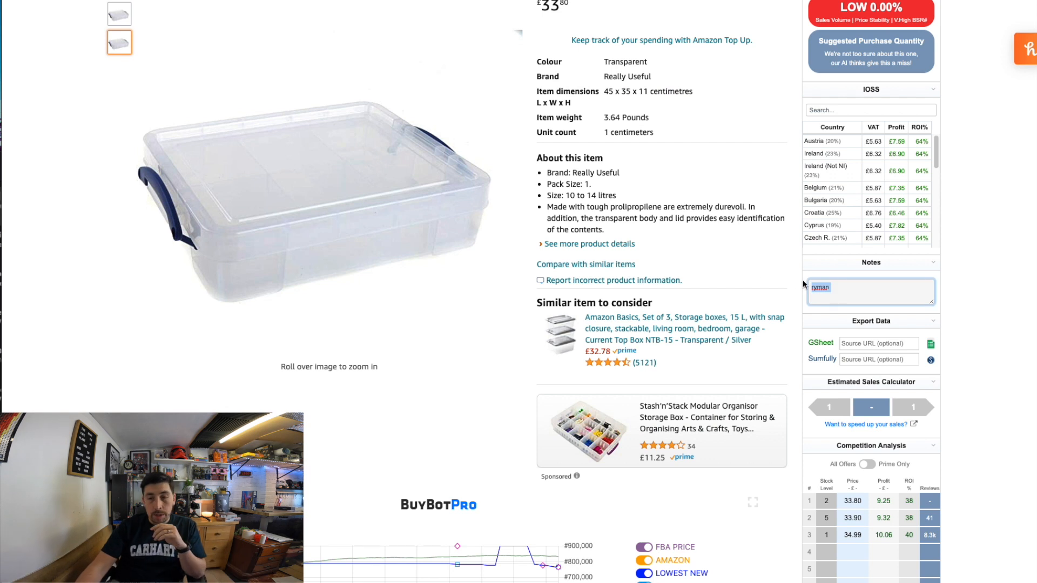
{"action": "type", "text": "RYMAN"}
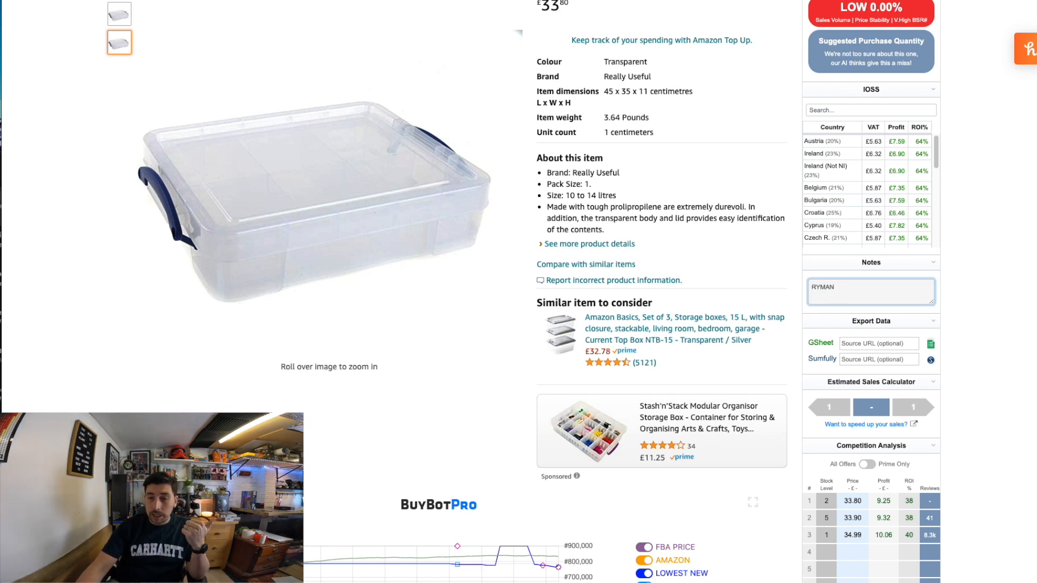
{"action": "left_click", "coordinate": [910, 315]}
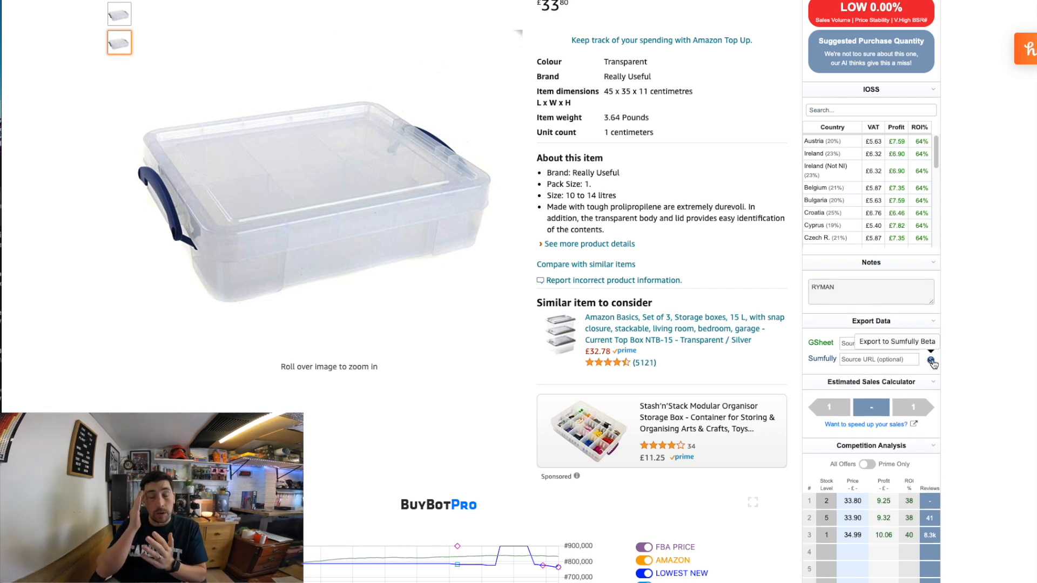
Export the storage box data to the Google buy sheet and open that spreadsheet.
{"action": "left_click", "coordinate": [931, 361]}
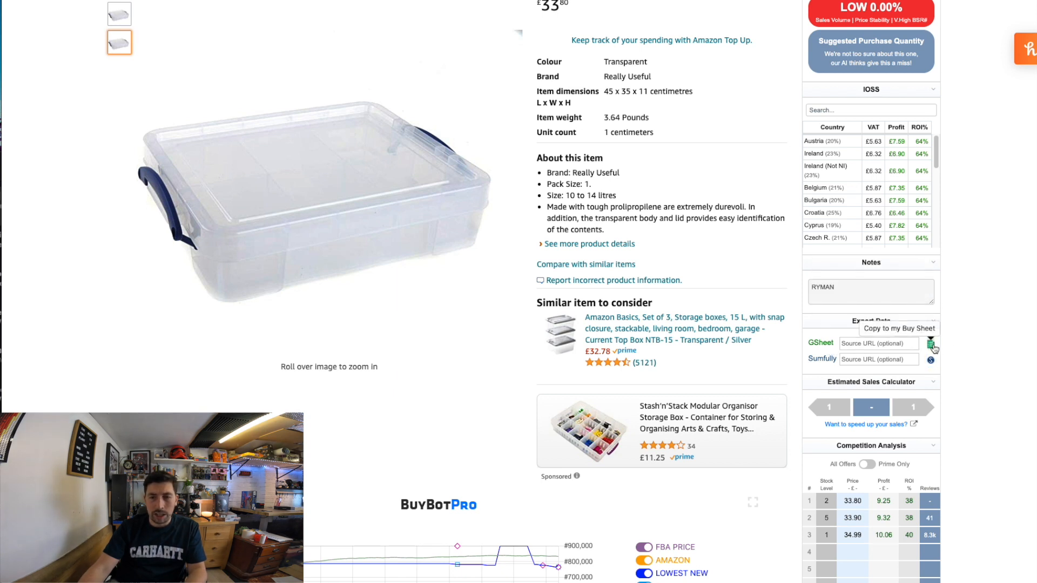
{"action": "left_click", "coordinate": [931, 345]}
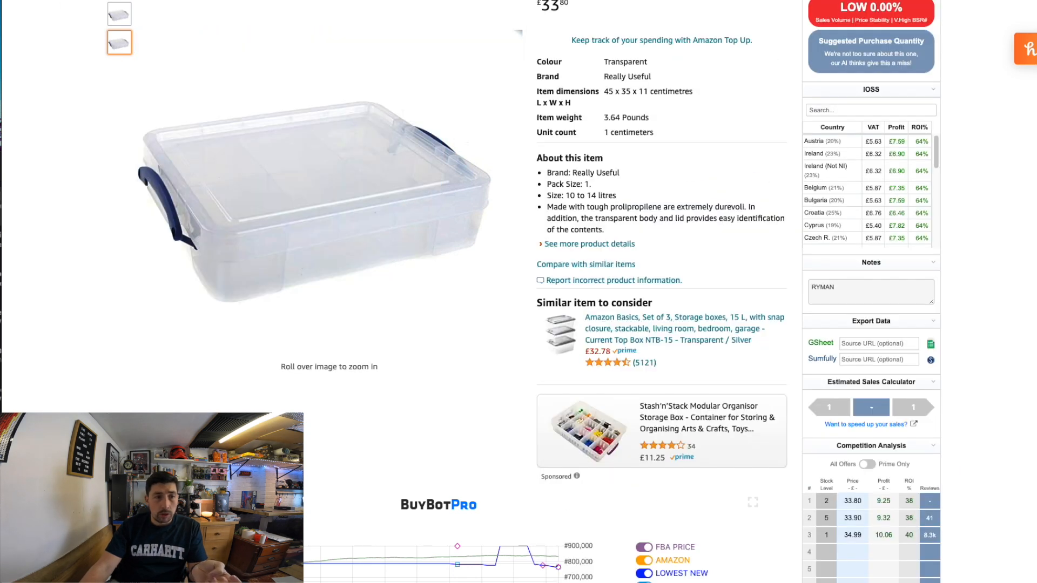
{"action": "left_click", "coordinate": [281, 1]}
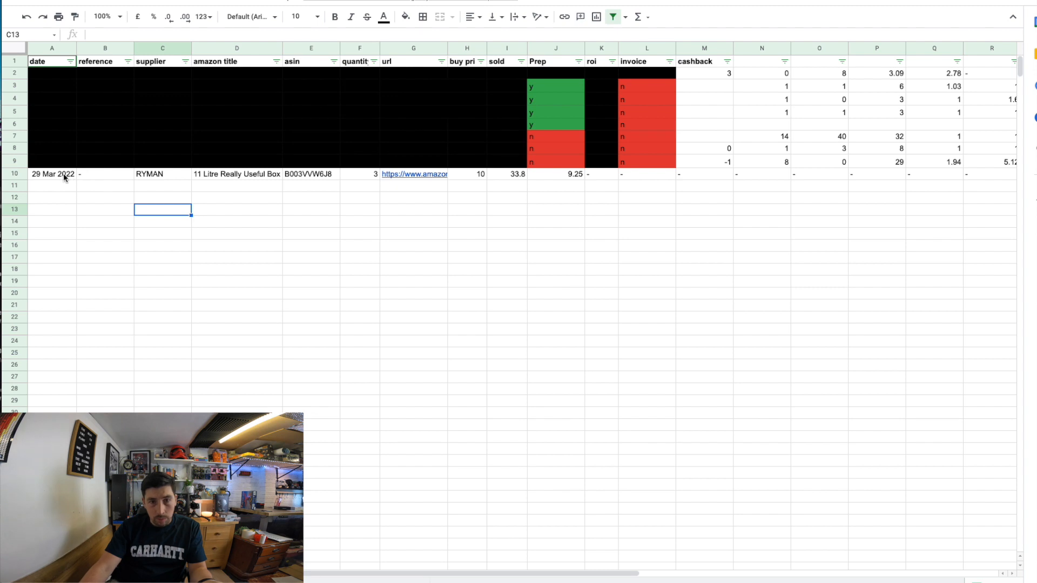
Copy the new entry's cells A10:F10, from the date to the quantity.
{"action": "left_click", "coordinate": [106, 174]}
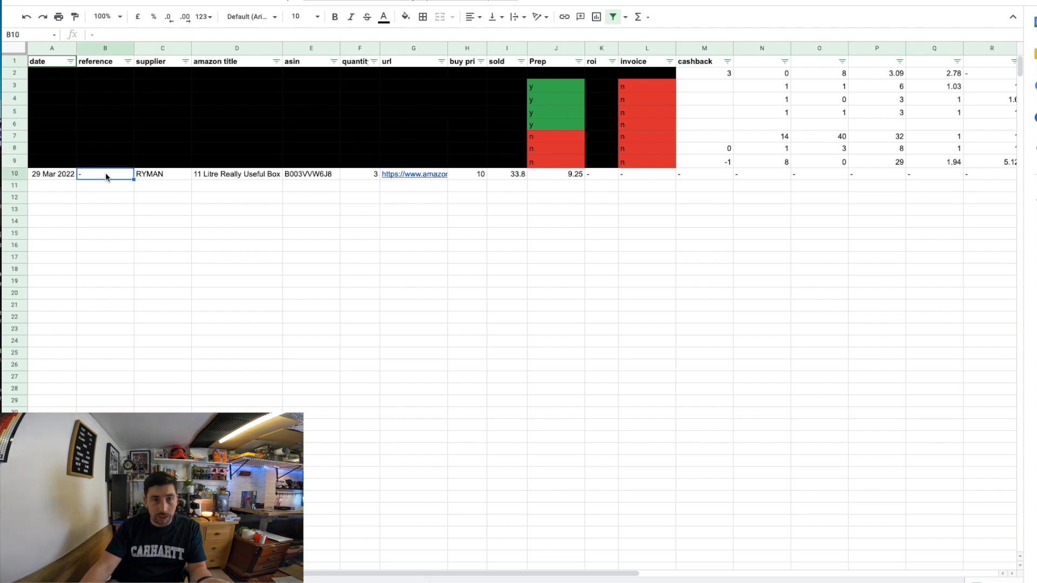
{"action": "left_click_drag", "start_coordinate": [69, 174], "coordinate": [348, 176]}
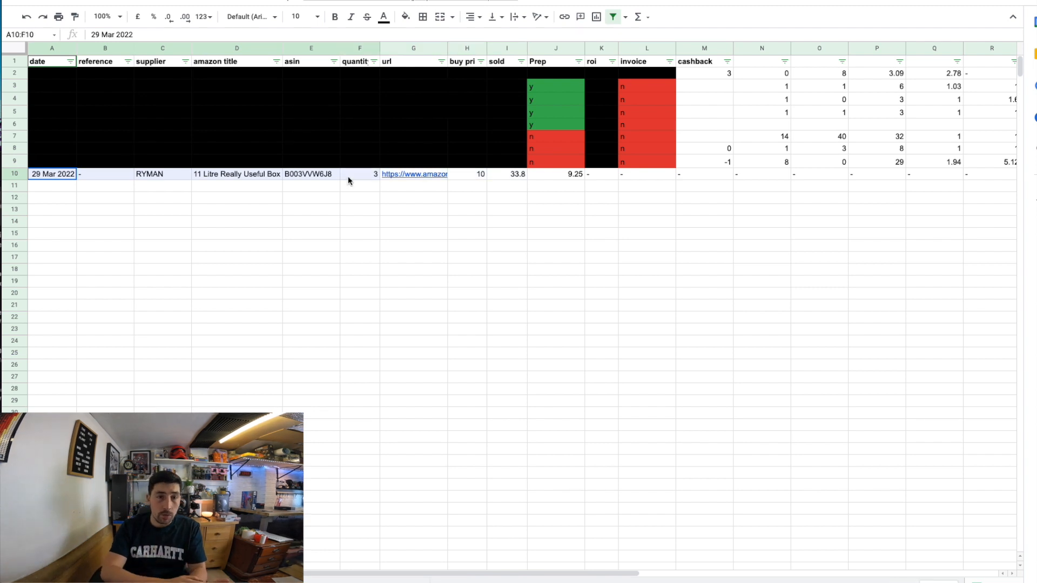
{"action": "right_click", "coordinate": [348, 176]}
{"action": "left_click", "coordinate": [363, 211]}
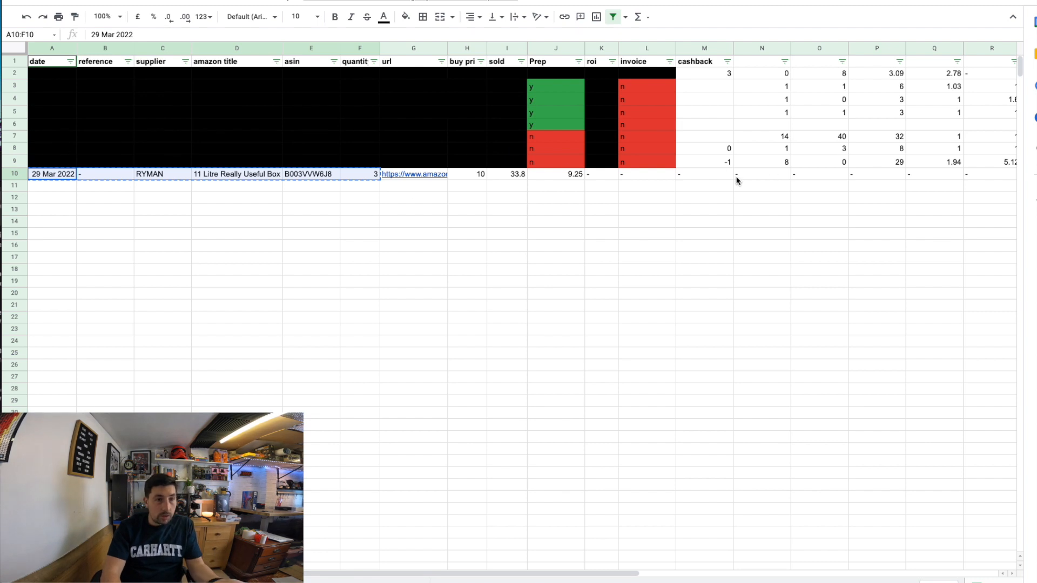
Mark the RYMAN entry in row 10 as N for Prep and n for invoice.
{"action": "left_click", "coordinate": [565, 176]}
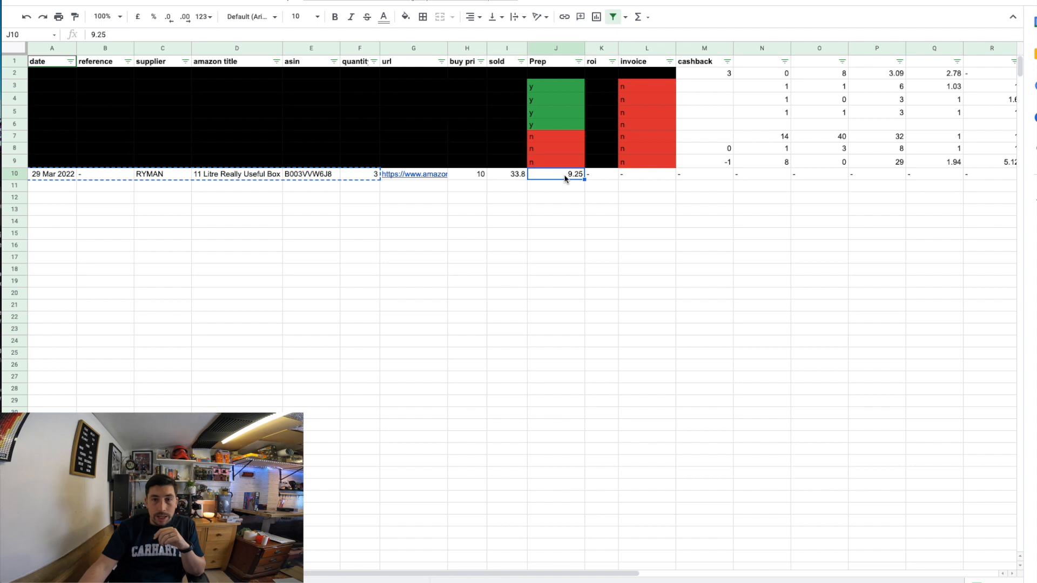
{"action": "type", "text": "N"}
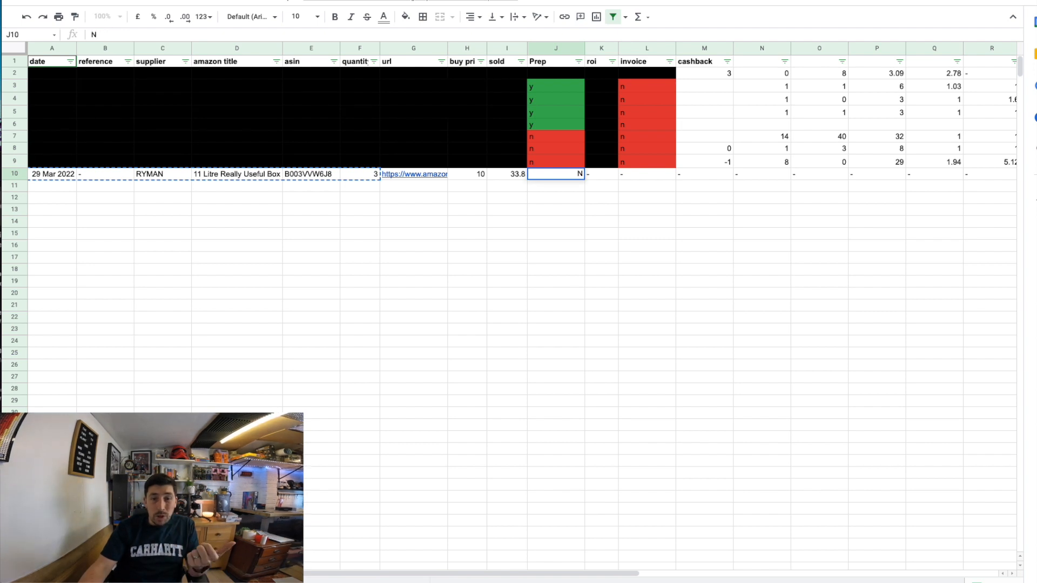
{"action": "key", "text": "Return"}
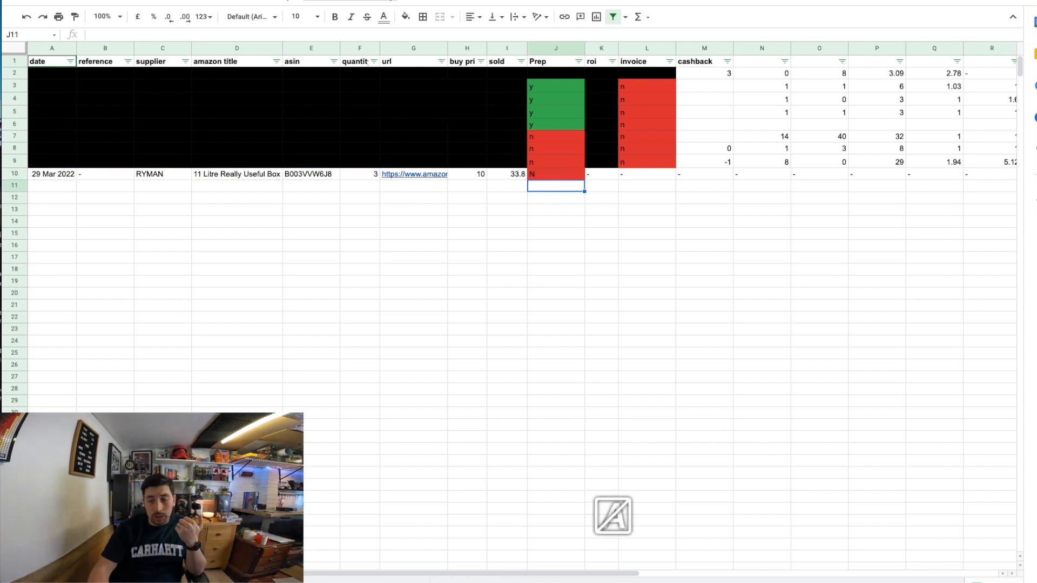
{"action": "left_click", "coordinate": [656, 182]}
{"action": "left_click", "coordinate": [653, 177]}
{"action": "type", "text": "n"}
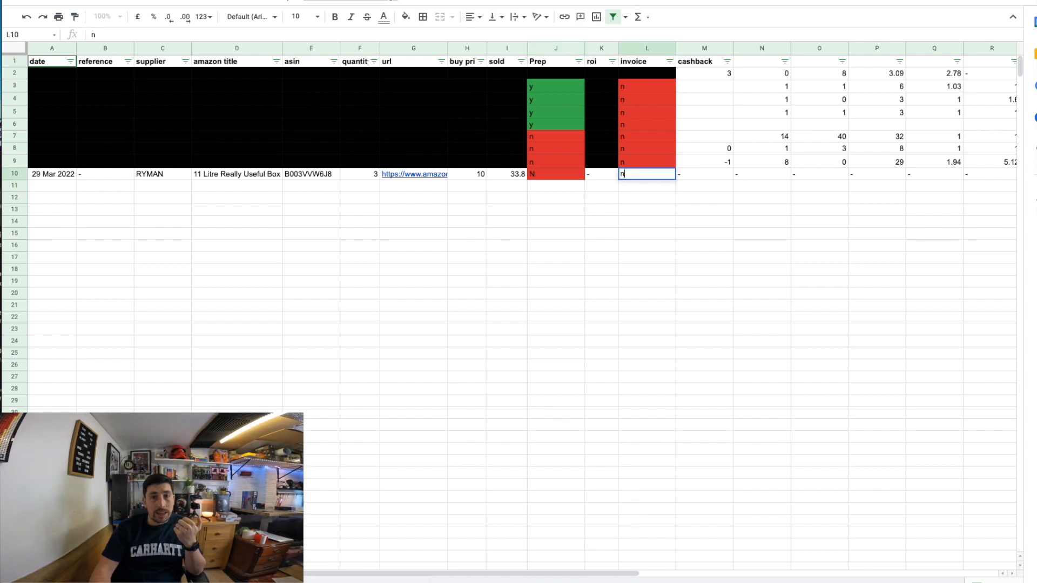
{"action": "key", "text": "Return"}
{"action": "key", "text": "Up"}
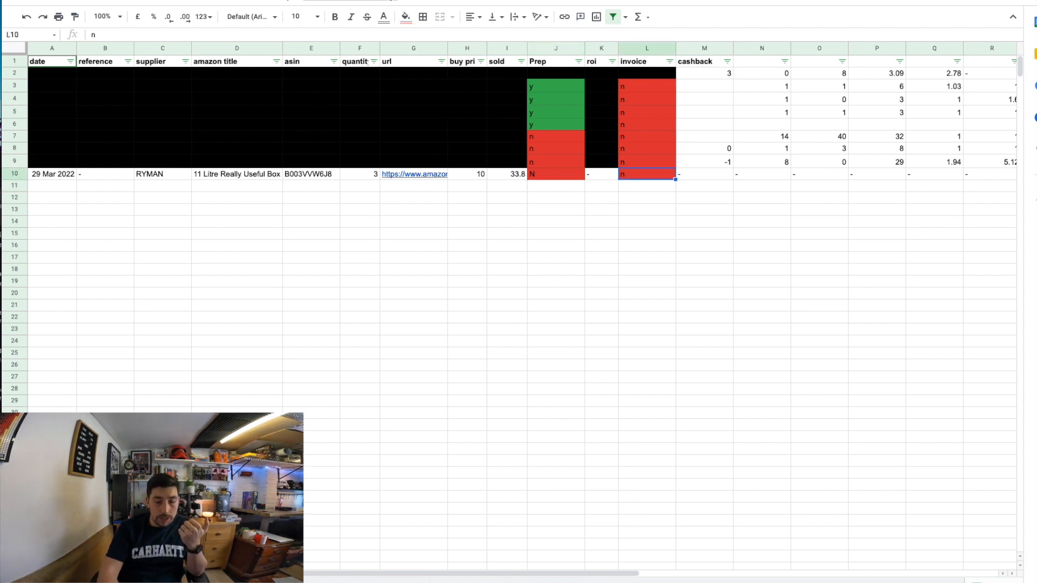
Try a y in the invoice column at cell L12 and clear the test entry again.
{"action": "key", "text": "Up"}
{"action": "key", "text": "Up"}
{"action": "key", "text": "Up"}
{"action": "key", "text": "Up"}
{"action": "key", "text": "Up"}
{"action": "key", "text": "Up"}
{"action": "key", "text": "Up"}
{"action": "key", "text": "Down"}
{"action": "key", "text": "Down"}
{"action": "key", "text": "Down"}
{"action": "key", "text": "Down"}
{"action": "key", "text": "Down"}
{"action": "key", "text": "Down"}
{"action": "key", "text": "Down"}
{"action": "key", "text": "Down"}
{"action": "key", "text": "Down"}
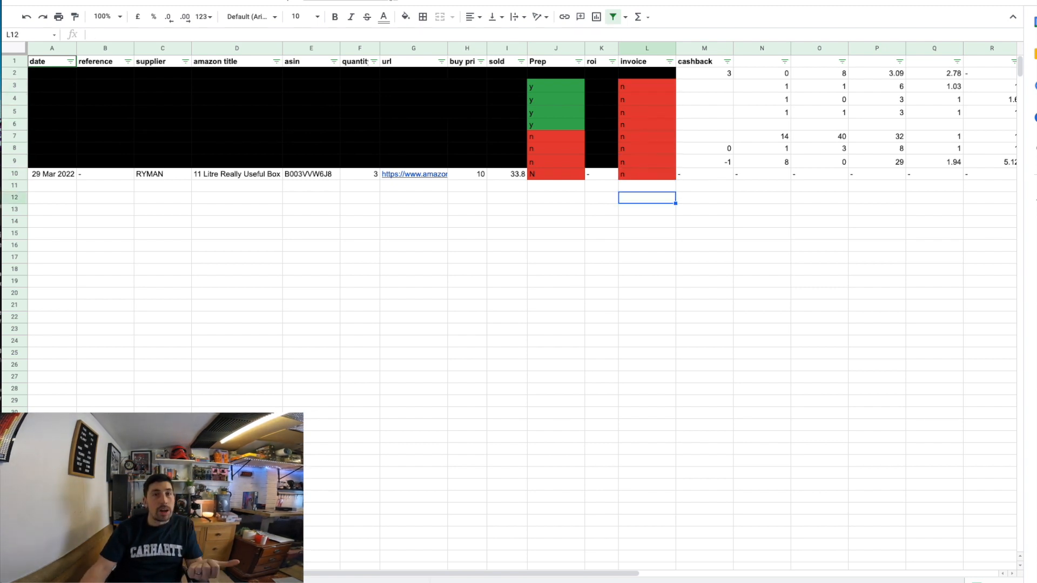
{"action": "type", "text": "y"}
{"action": "key", "text": "Return"}
{"action": "key", "text": "Up"}
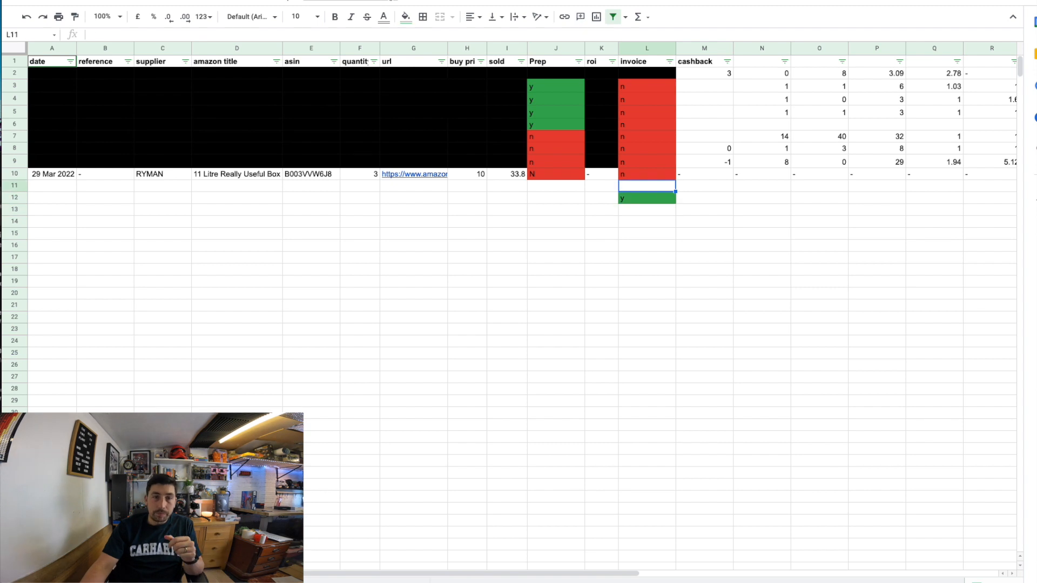
{"action": "key", "text": "Delete"}
{"action": "key", "text": "Up"}
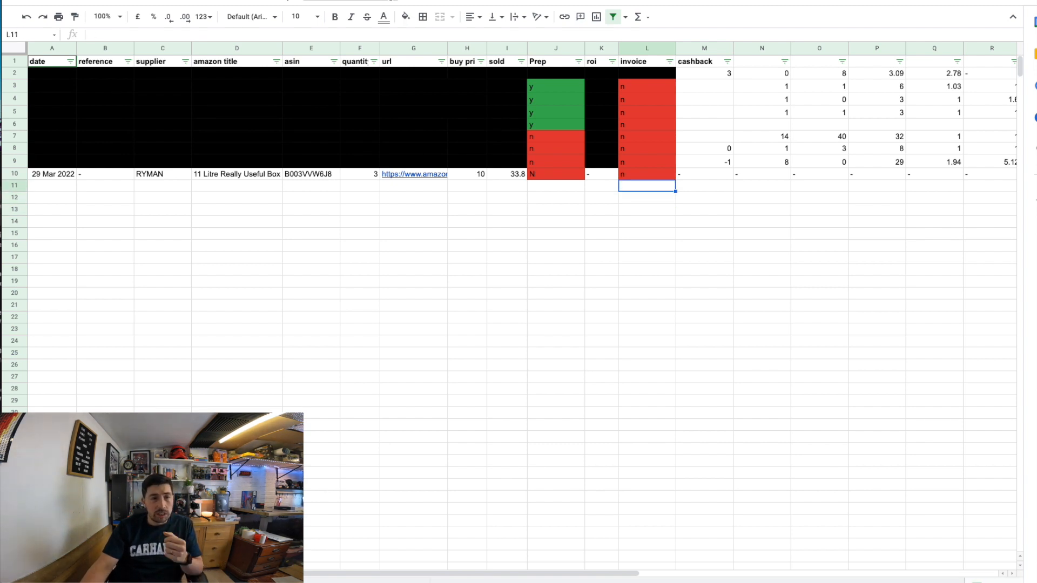
Check the buy and sold prices in row 10, and compare the Sheaffer pen's Amazon listing with its Ryman page.
{"action": "left_click", "coordinate": [462, 174]}
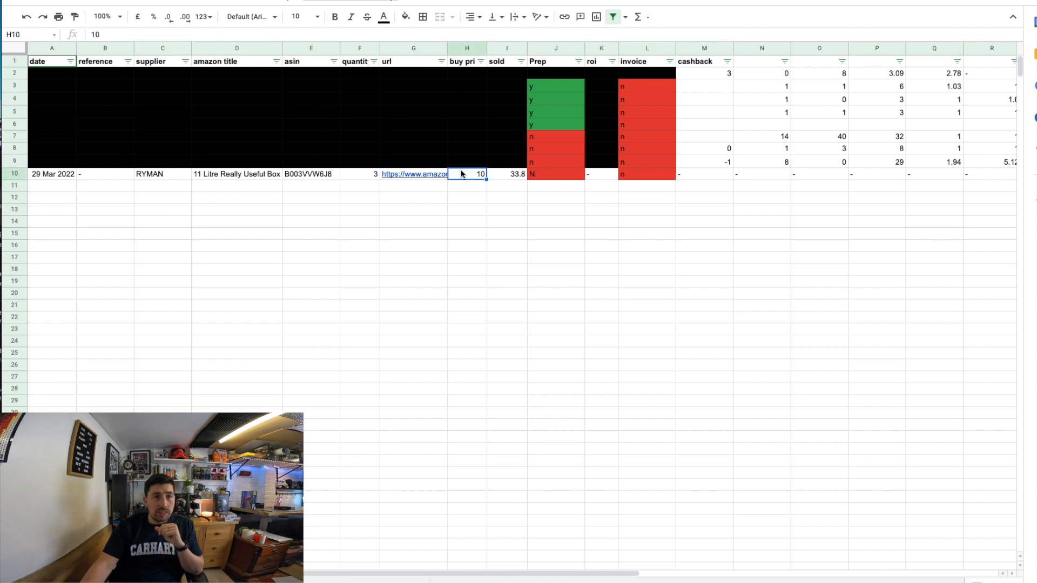
{"action": "left_click", "coordinate": [496, 178]}
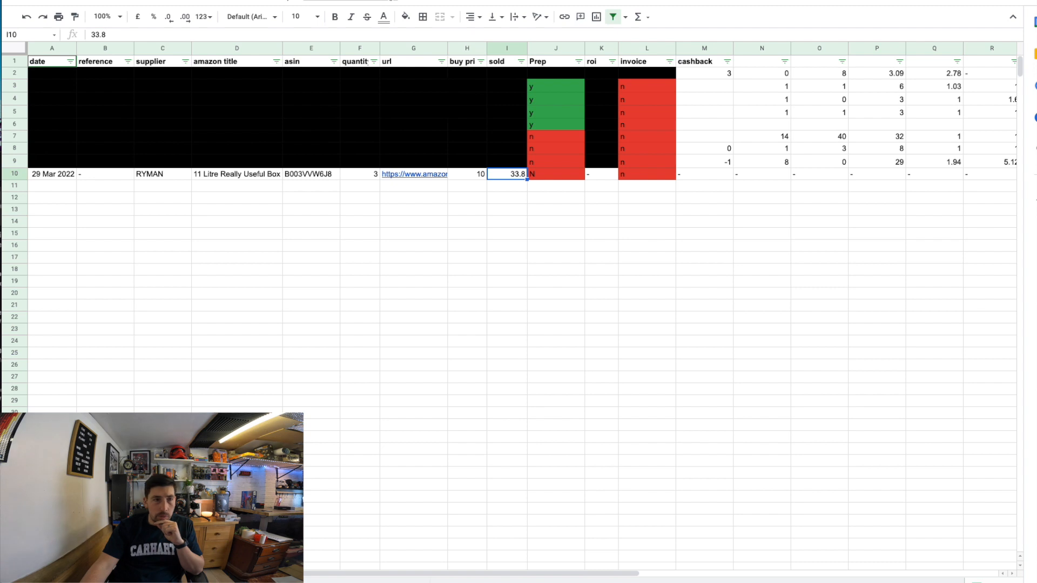
{"action": "key", "text": "ctrl+Tab"}
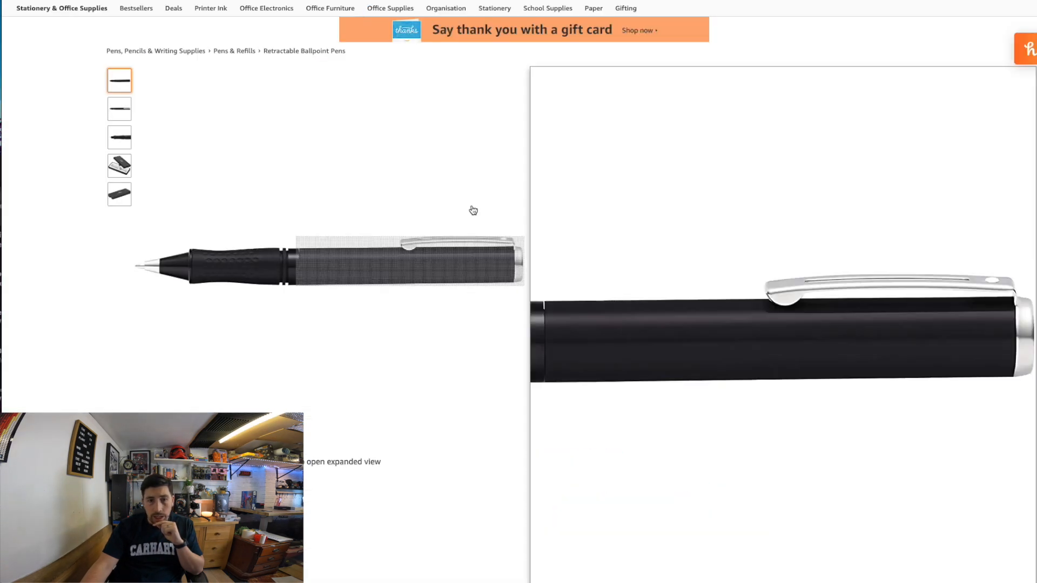
{"action": "key", "text": "ctrl+Tab"}
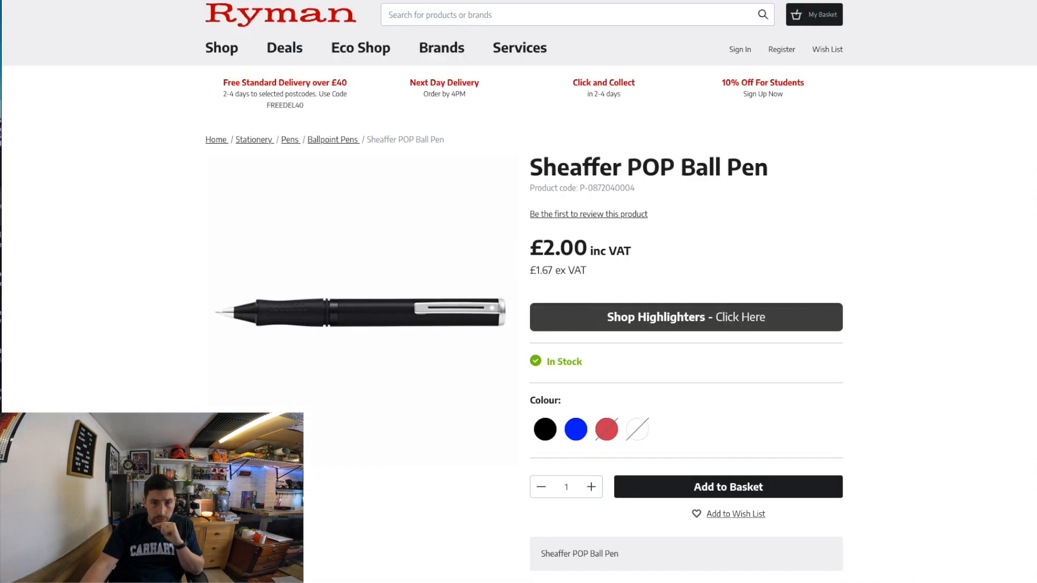
{"action": "key", "text": "ctrl+shift+Tab"}
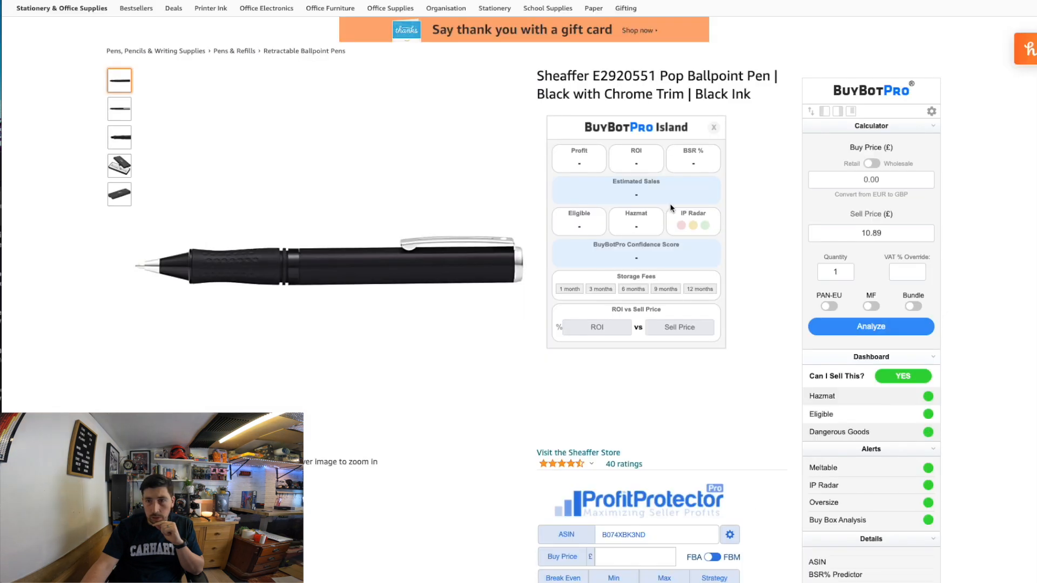
{"action": "key", "text": "ctrl+Tab"}
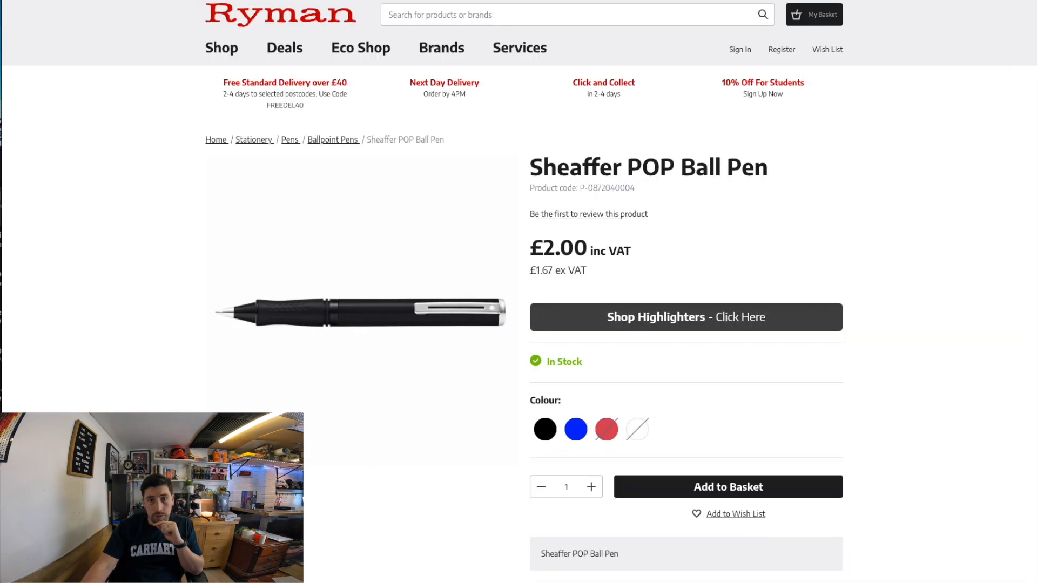
{"action": "key", "text": "ctrl+shift+Tab"}
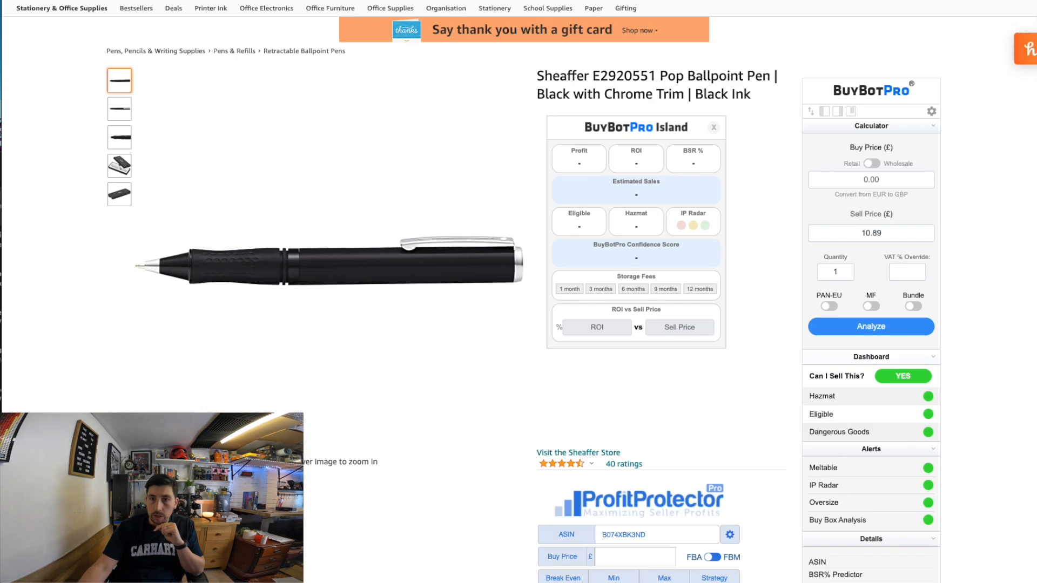
Dismiss the currency conversion alert and analyze the Sheaffer pen with a buy price of 2.00.
{"action": "left_click", "coordinate": [839, 195]}
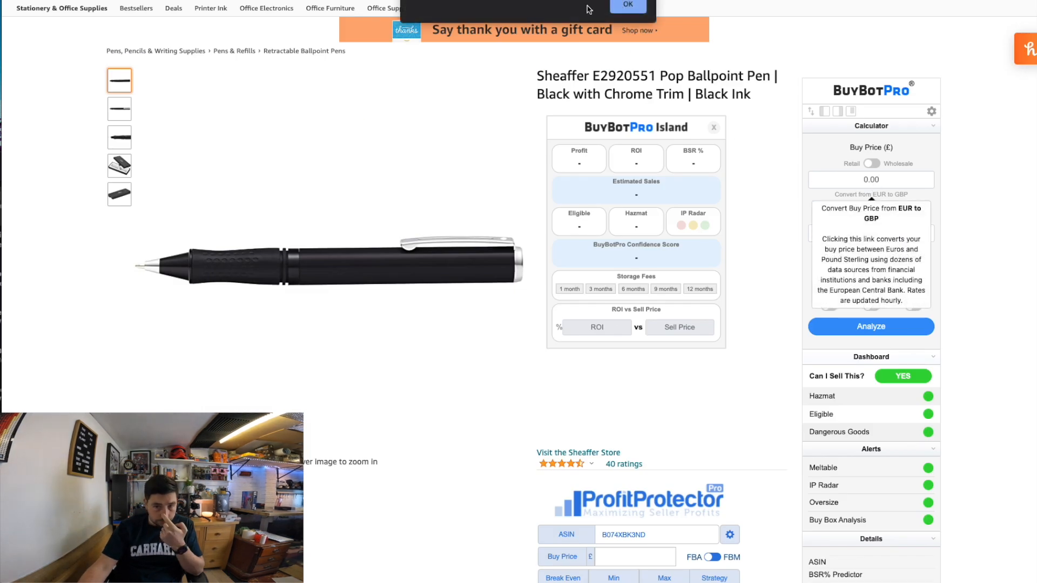
{"action": "left_click", "coordinate": [627, 9]}
{"action": "left_click", "coordinate": [895, 182]}
{"action": "type", "text": "2"}
{"action": "left_click", "coordinate": [901, 324]}
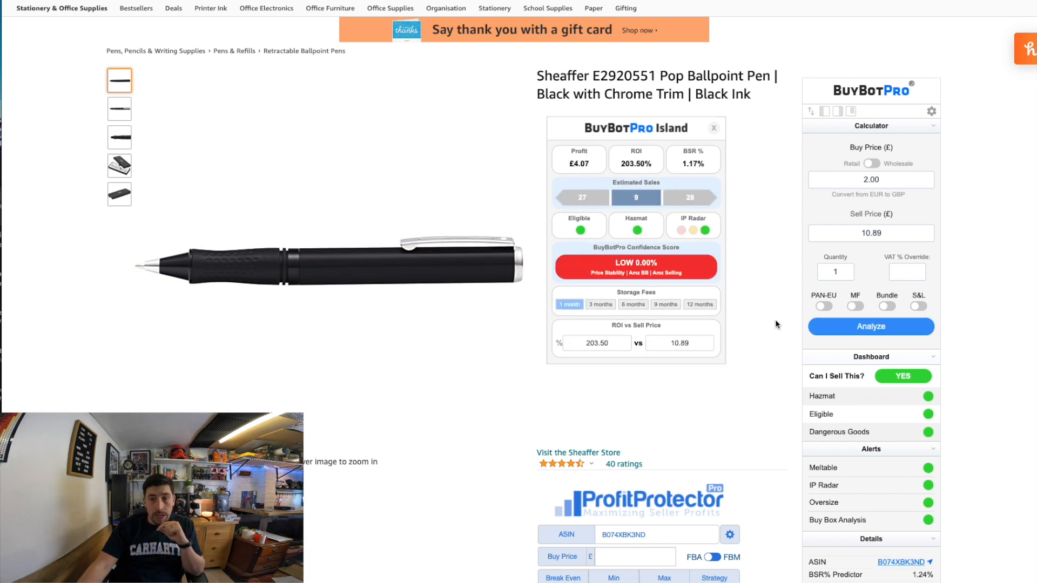
Review the Sheaffer pen's BuyBotPro profitability details, and check which sellers are listed in the Competition Analysis with their stock levels.
{"action": "scroll", "coordinate": [760, 356], "scroll_direction": "down", "scroll_amount": 1}
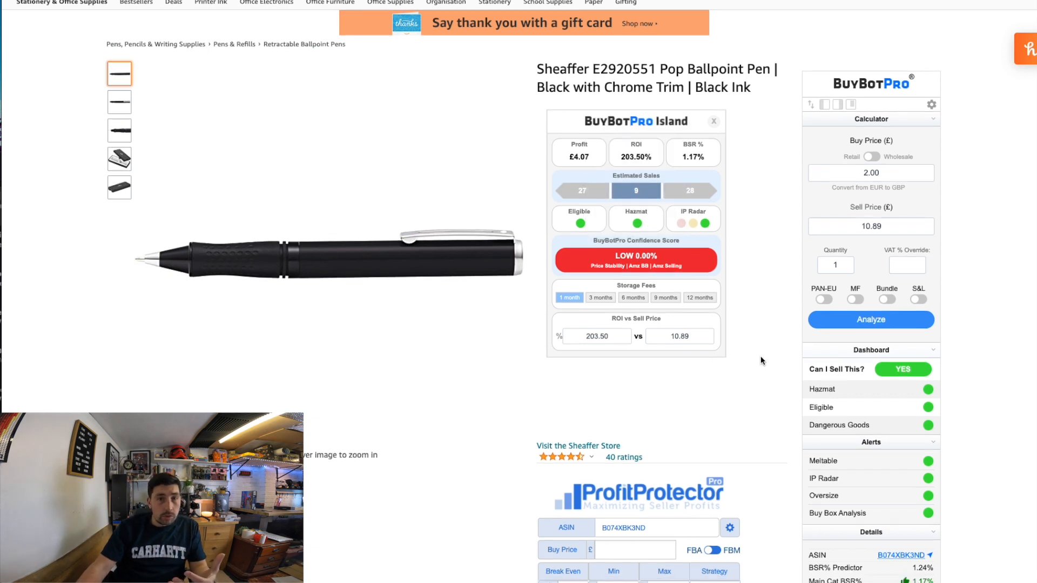
{"action": "scroll", "coordinate": [760, 355], "scroll_direction": "down", "scroll_amount": 1}
{"action": "scroll", "coordinate": [761, 361], "scroll_direction": "down", "scroll_amount": 4}
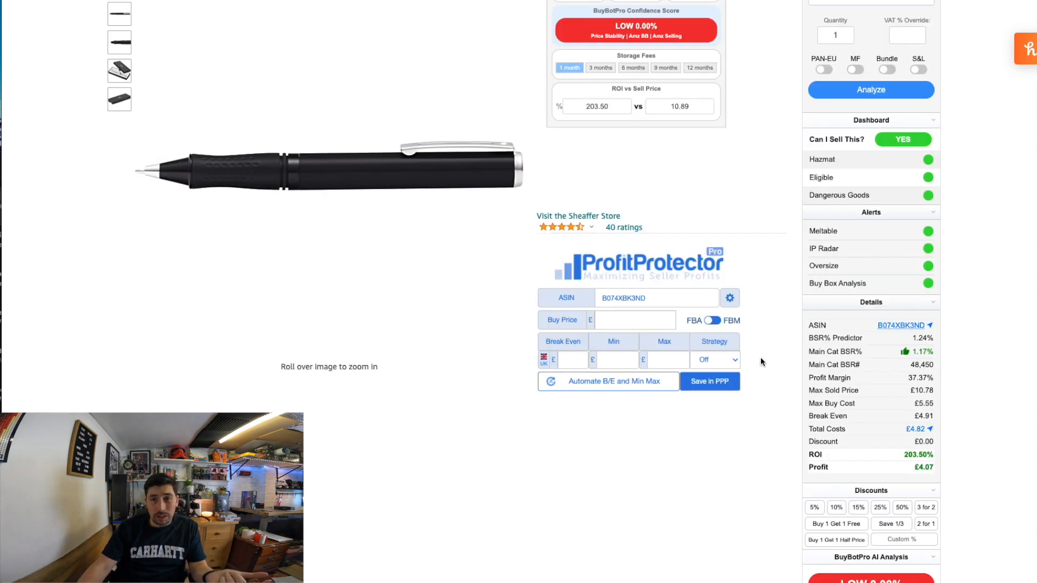
{"action": "scroll", "coordinate": [762, 359], "scroll_direction": "down", "scroll_amount": 8}
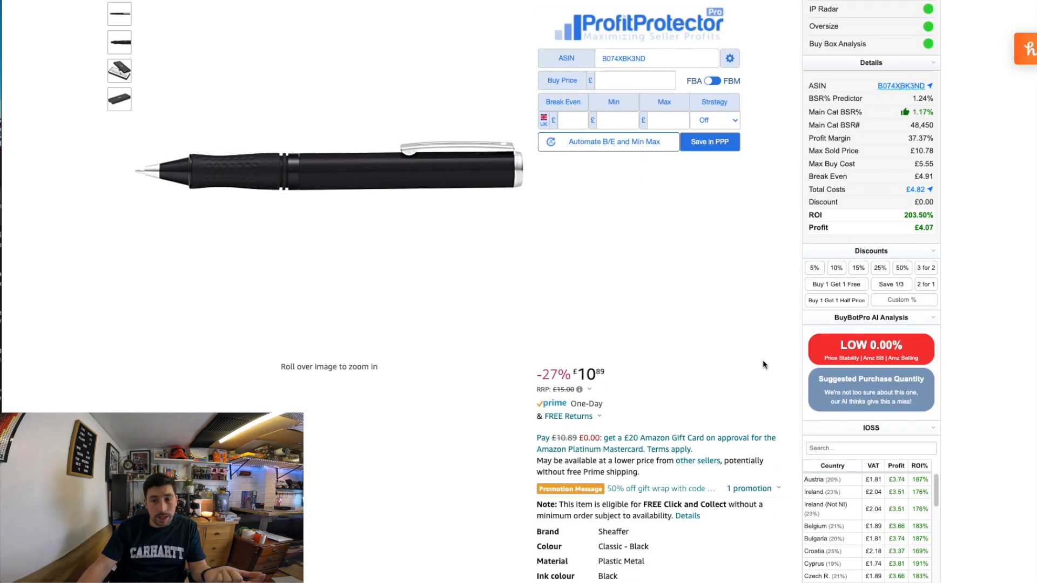
{"action": "scroll", "coordinate": [763, 361], "scroll_direction": "down", "scroll_amount": 2}
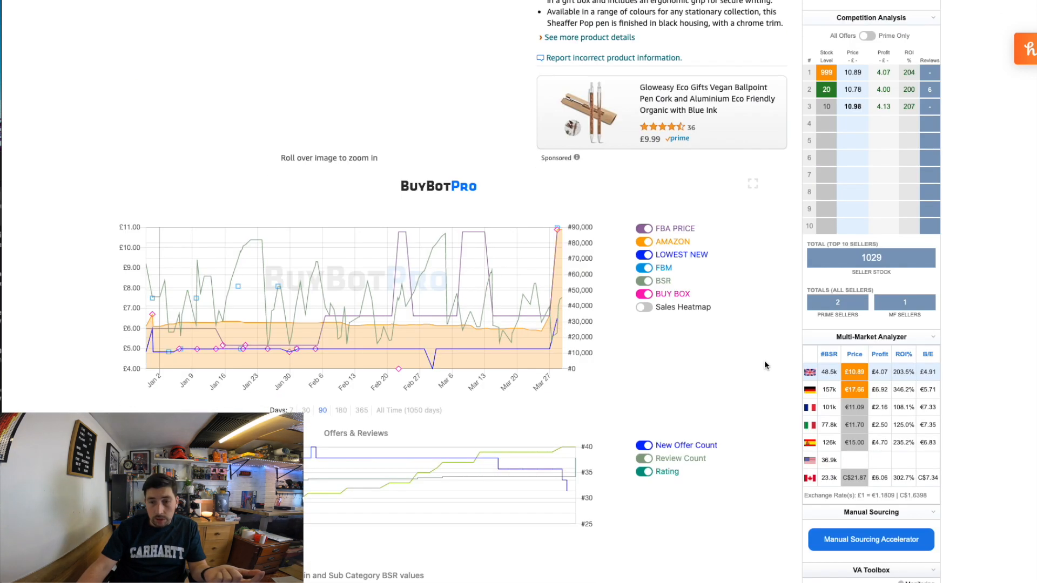
{"action": "mouse_move", "coordinate": [817, 79]}
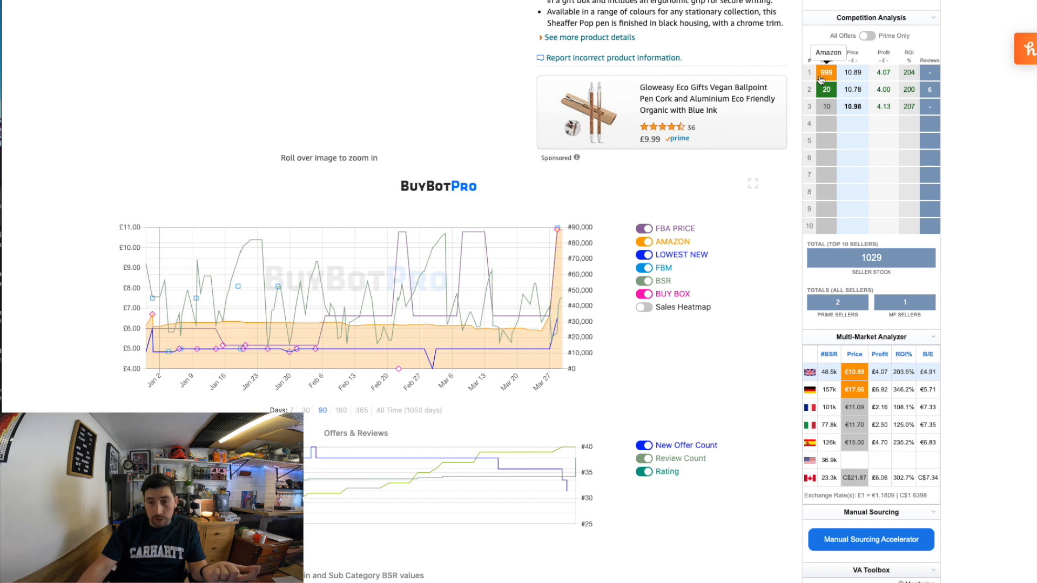
Examine the pen's historical price averages and its Keepa price history, and check the estimated sales.
{"action": "scroll", "coordinate": [757, 354], "scroll_direction": "down", "scroll_amount": 20}
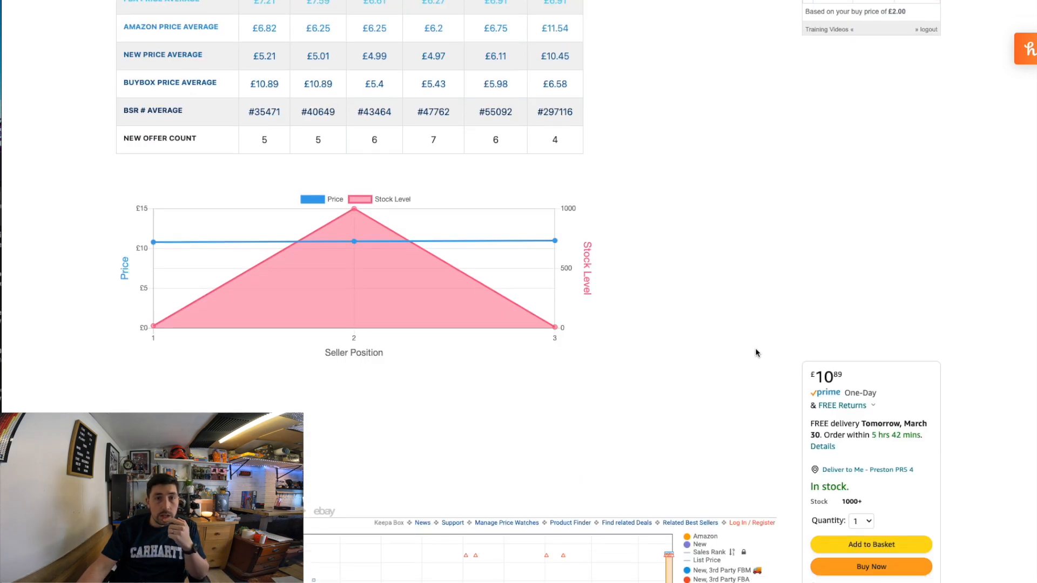
{"action": "scroll", "coordinate": [756, 353], "scroll_direction": "up", "scroll_amount": 2}
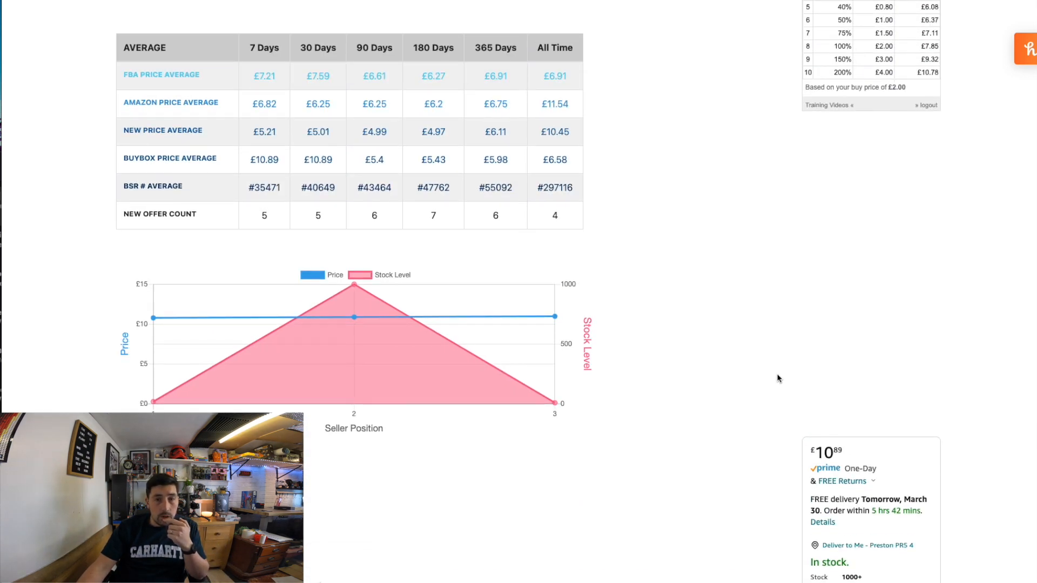
{"action": "scroll", "coordinate": [847, 472], "scroll_direction": "up", "scroll_amount": 15}
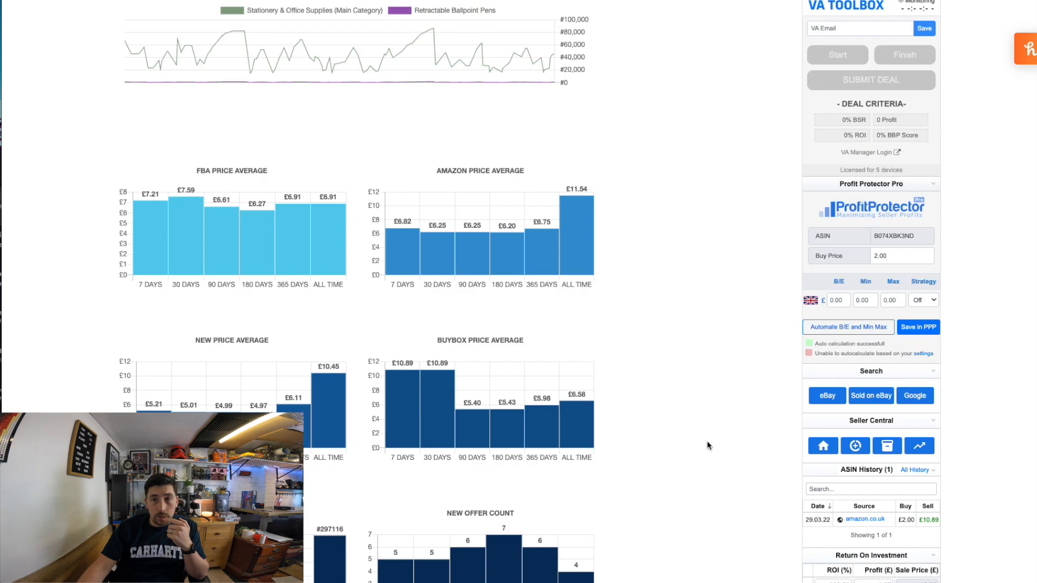
{"action": "scroll", "coordinate": [708, 441], "scroll_direction": "down", "scroll_amount": 15}
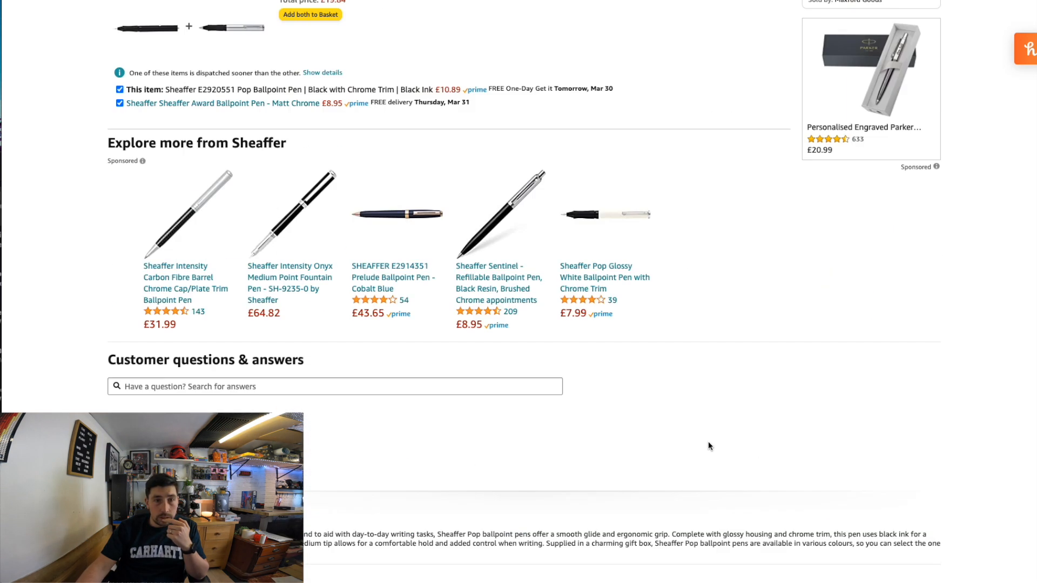
{"action": "scroll", "coordinate": [709, 443], "scroll_direction": "up", "scroll_amount": 5}
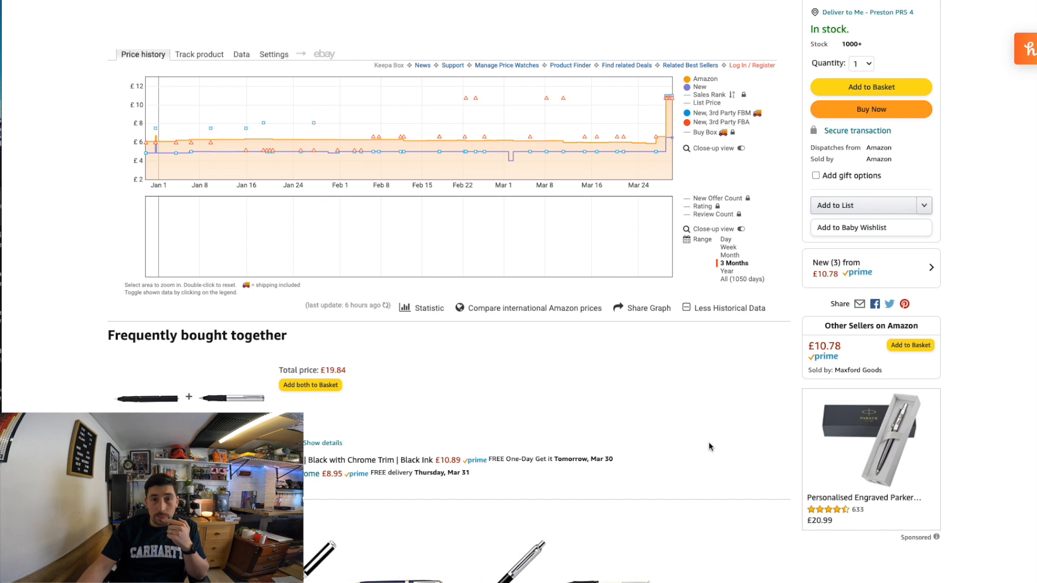
{"action": "scroll", "coordinate": [708, 447], "scroll_direction": "down", "scroll_amount": 1}
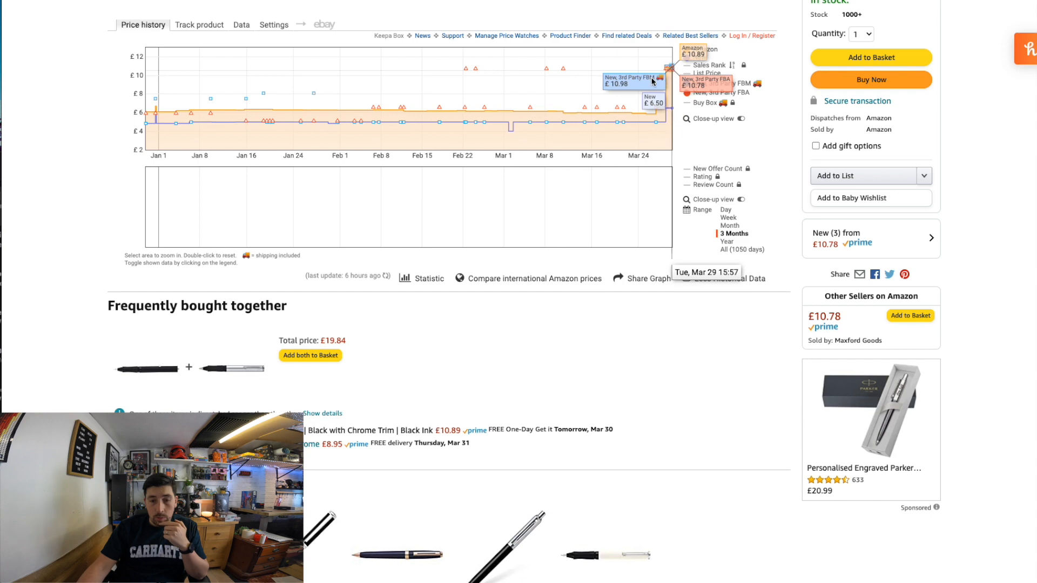
{"action": "scroll", "coordinate": [570, 154], "scroll_direction": "up", "scroll_amount": 20}
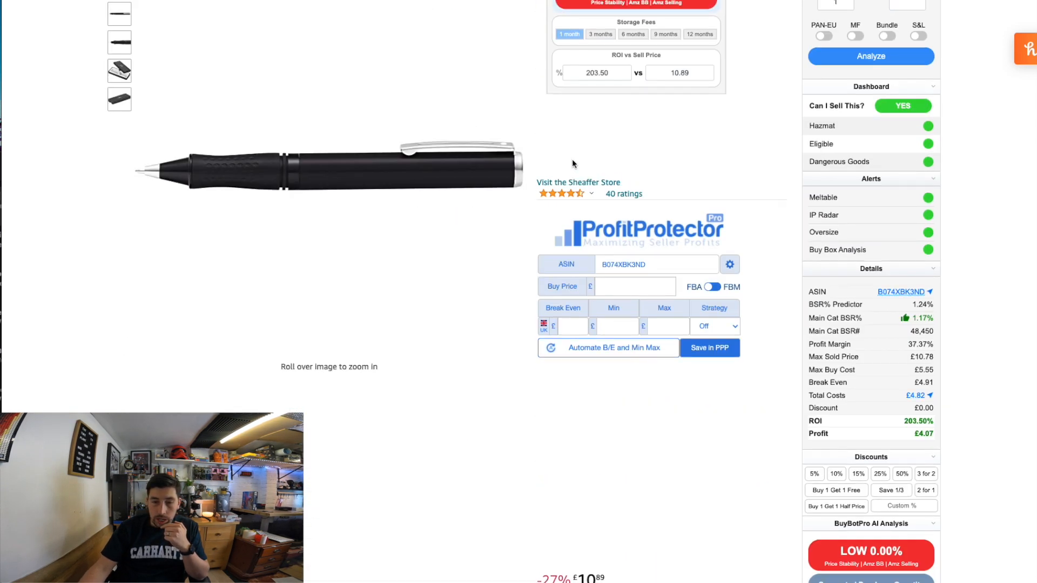
{"action": "scroll", "coordinate": [573, 163], "scroll_direction": "up", "scroll_amount": 5}
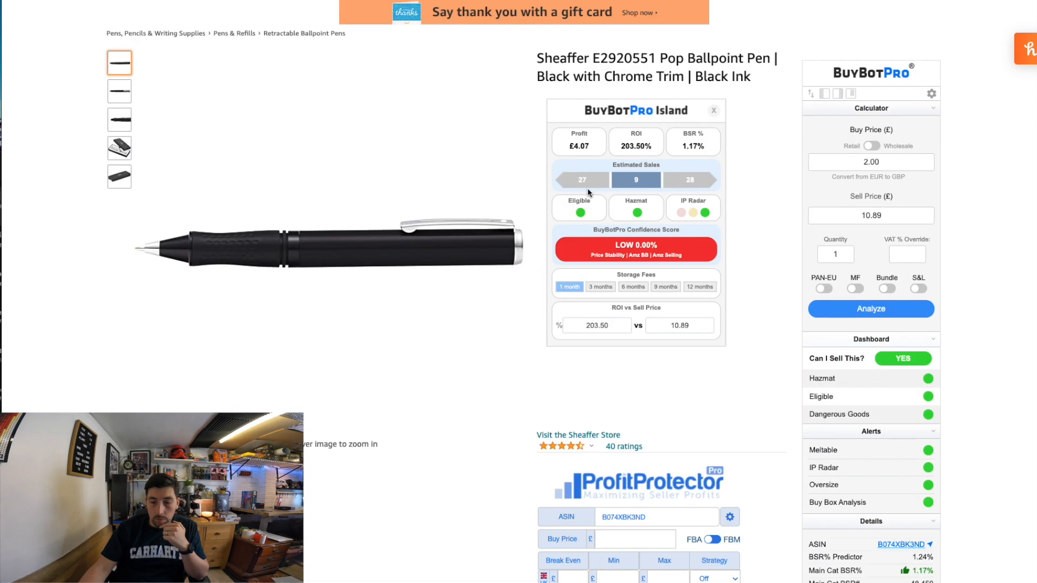
Set the pen's ProfitProtector Pro buy price to 2, minimum price to 9.99 and maximum price to 13.99.
{"action": "scroll", "coordinate": [588, 192], "scroll_direction": "down", "scroll_amount": 1}
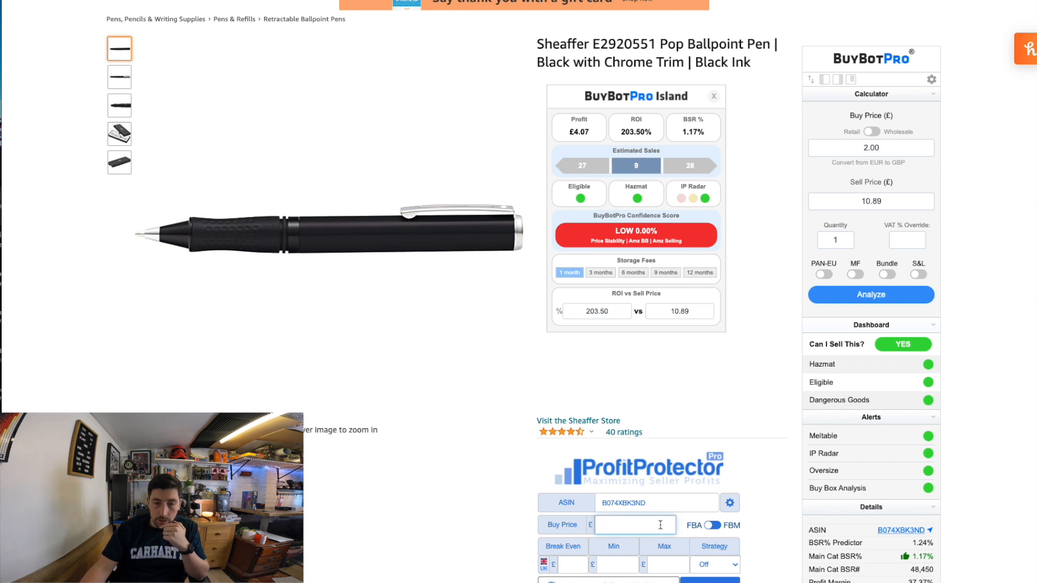
{"action": "left_click", "coordinate": [615, 572]}
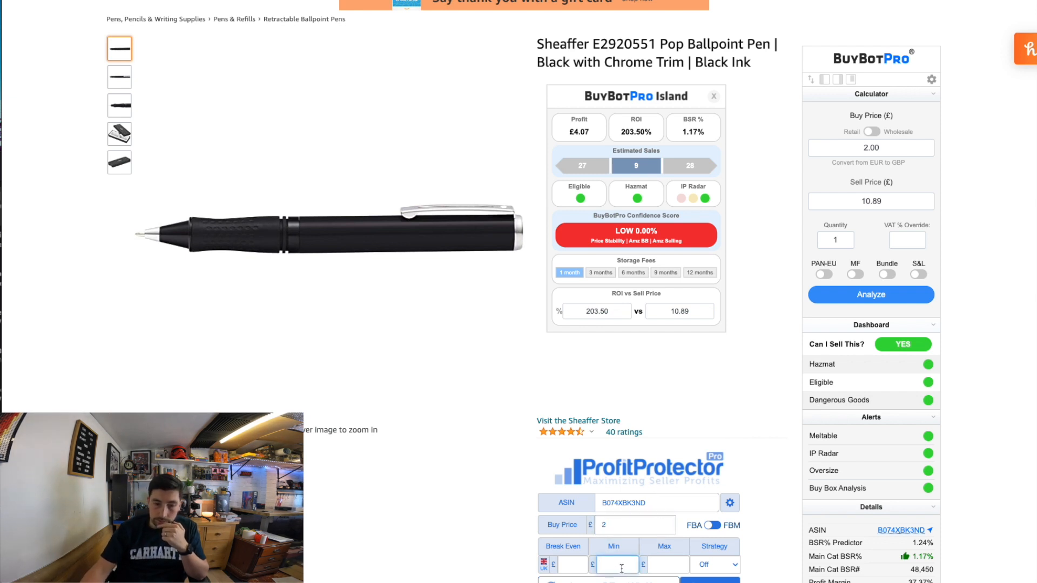
{"action": "type", "text": "999"}
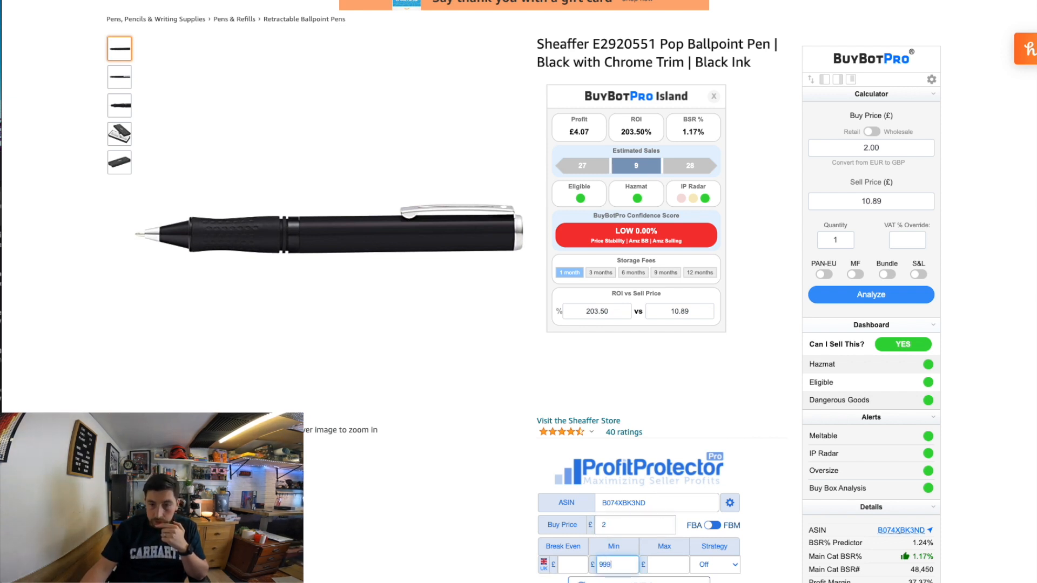
{"action": "left_click", "coordinate": [655, 571]}
{"action": "type", "text": "13"}
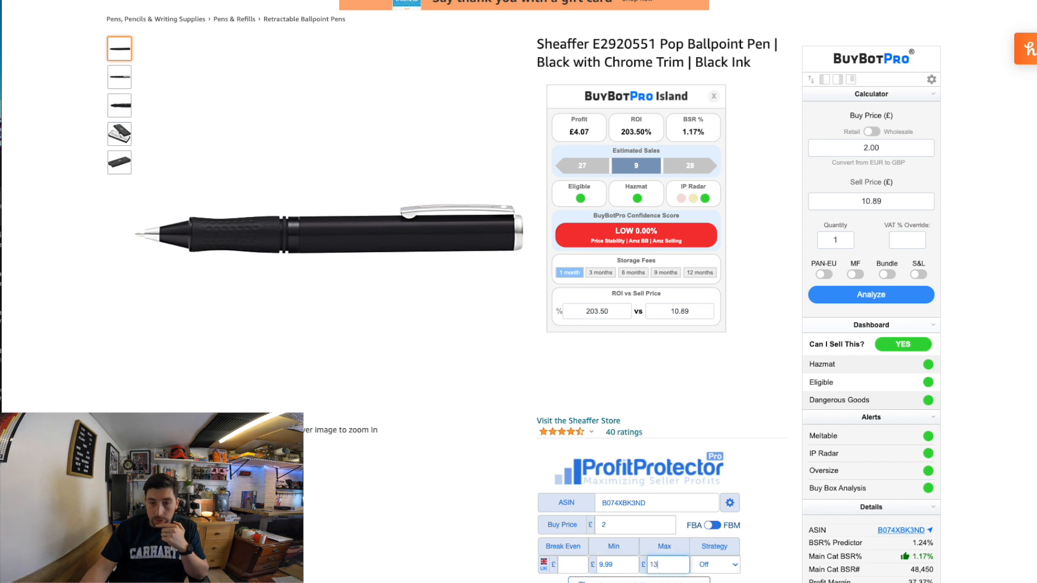
{"action": "type", "text": ".99"}
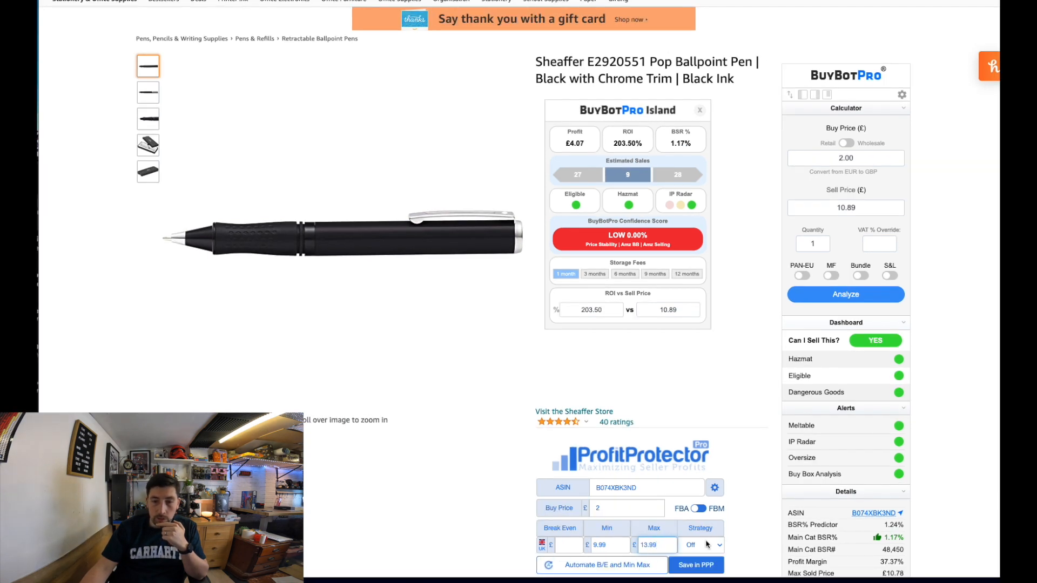
Choose the Hybrid repricing strategy for the pen and save the settings in PPP.
{"action": "left_click", "coordinate": [706, 544]}
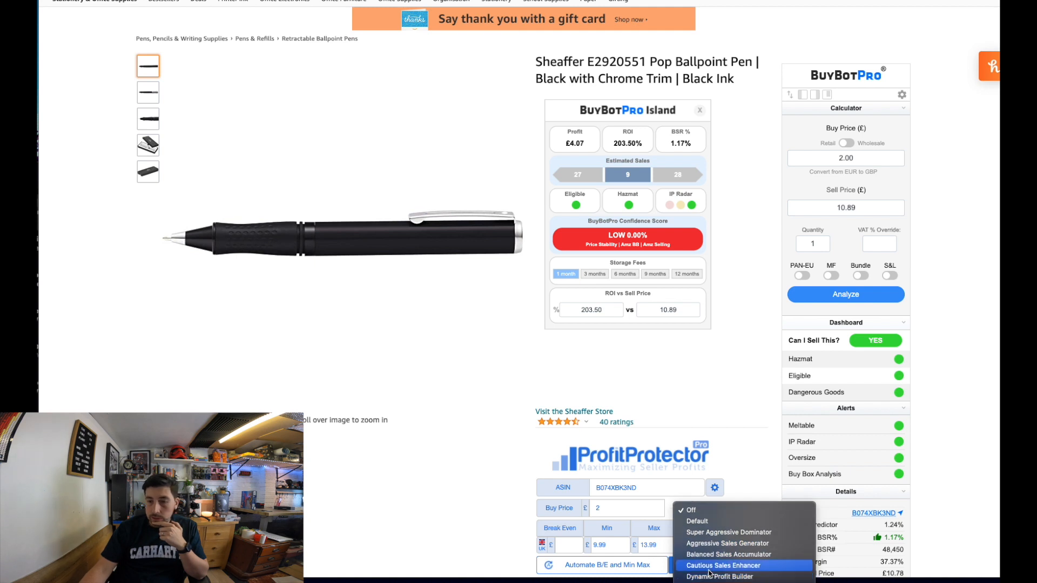
{"action": "left_click", "coordinate": [709, 573]}
{"action": "scroll", "coordinate": [707, 413], "scroll_direction": "down", "scroll_amount": 1}
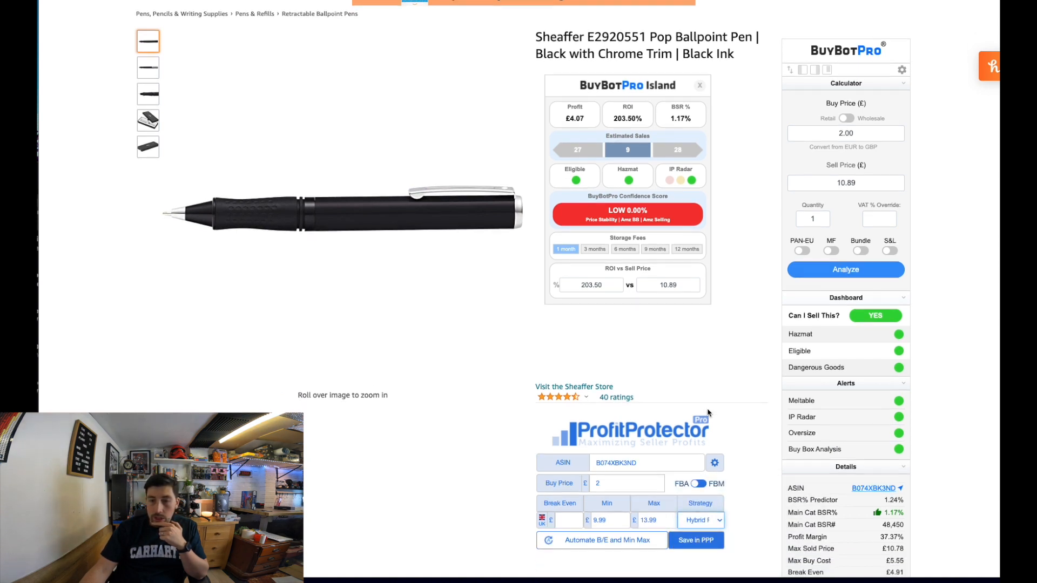
{"action": "left_click", "coordinate": [710, 546]}
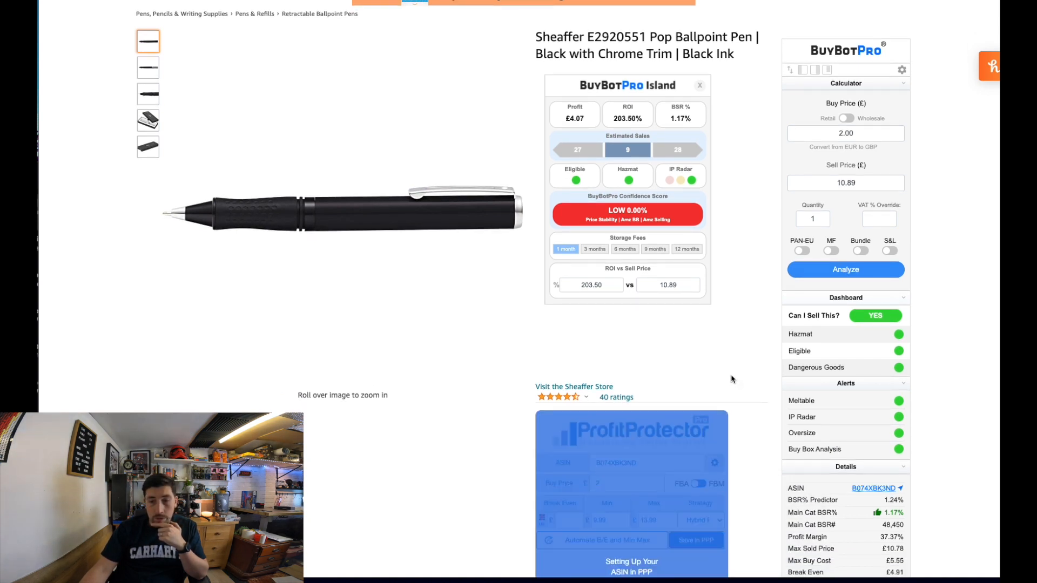
Check the pen's main category sales rank and compare its saved repricing values with the current Amazon price.
{"action": "scroll", "coordinate": [732, 378], "scroll_direction": "down", "scroll_amount": 1}
{"action": "scroll", "coordinate": [732, 378], "scroll_direction": "down", "scroll_amount": 4}
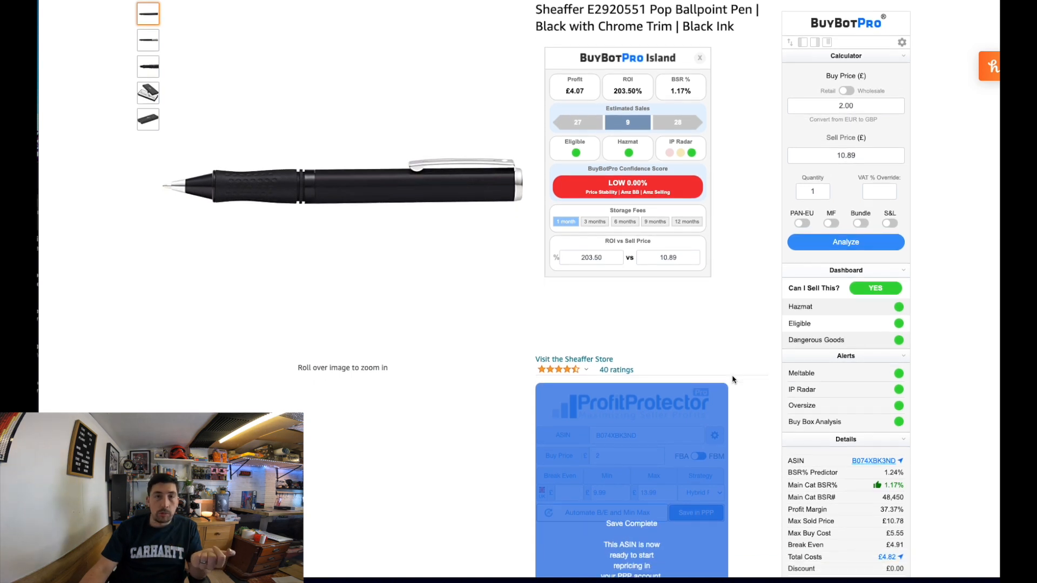
{"action": "scroll", "coordinate": [756, 383], "scroll_direction": "up", "scroll_amount": 1}
{"action": "left_click_drag", "start_coordinate": [878, 426], "coordinate": [904, 425]}
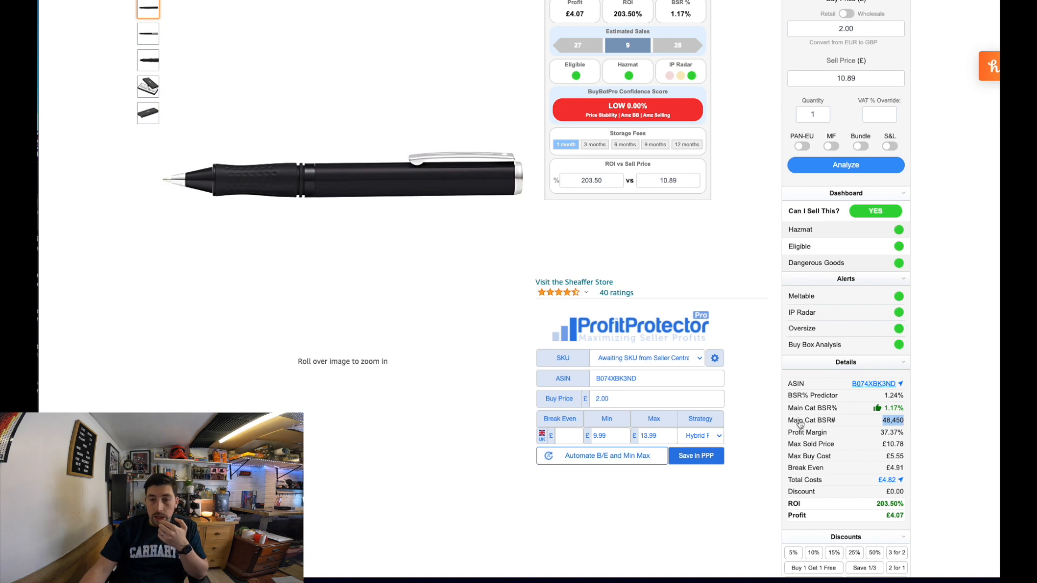
{"action": "scroll", "coordinate": [774, 421], "scroll_direction": "down", "scroll_amount": 6}
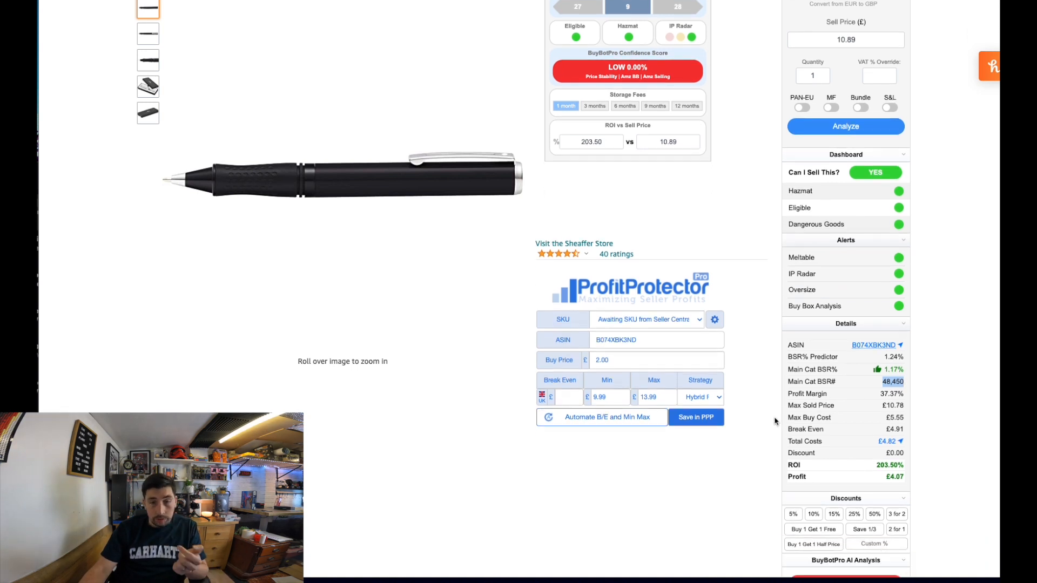
{"action": "scroll", "coordinate": [775, 421], "scroll_direction": "down", "scroll_amount": 3}
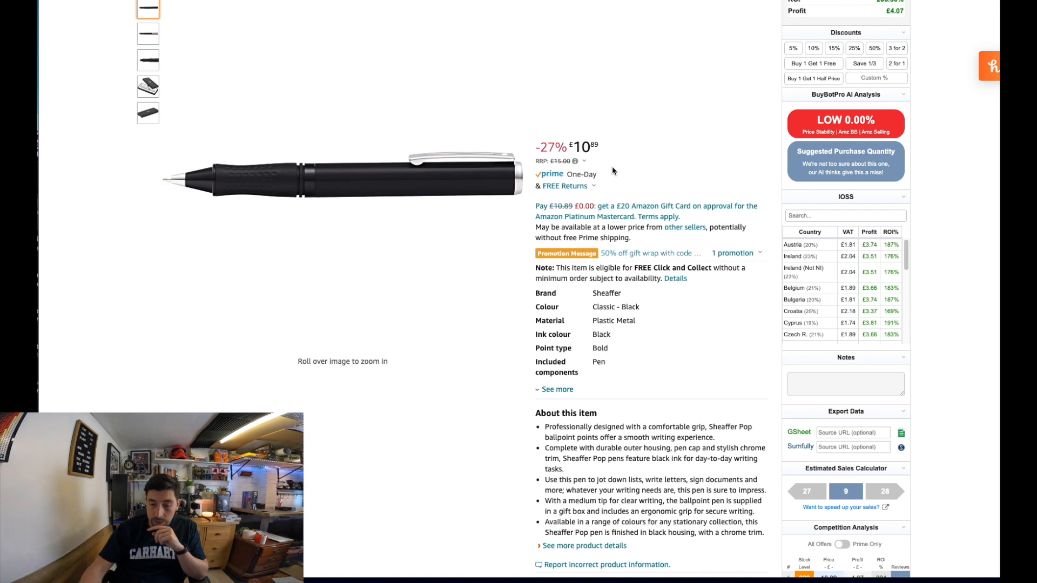
{"action": "scroll", "coordinate": [780, 312], "scroll_direction": "down", "scroll_amount": 1}
{"action": "scroll", "coordinate": [756, 321], "scroll_direction": "up", "scroll_amount": 10}
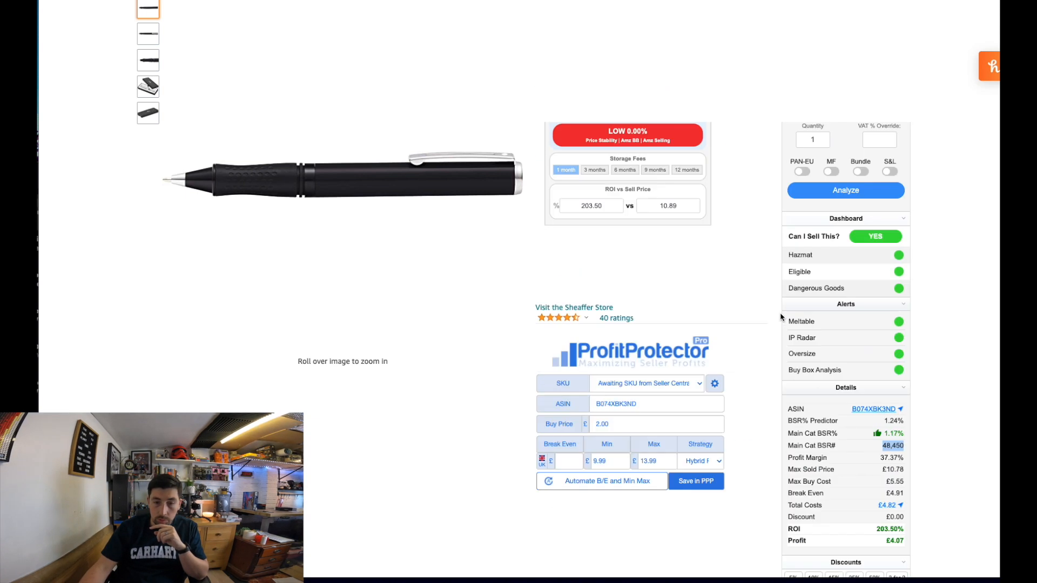
Set the pen's minimum repricing price to 10.89 and save the update in PPP.
{"action": "left_click_drag", "start_coordinate": [621, 533], "coordinate": [582, 533]}
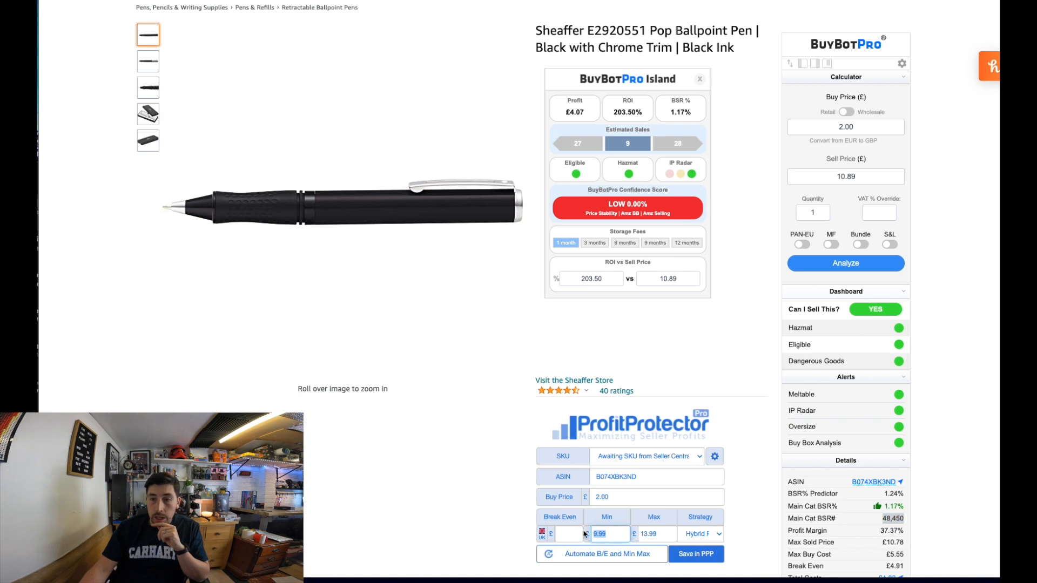
{"action": "type", "text": "108"}
{"action": "key", "text": "BackSpace"}
{"action": "type", "text": ".89"}
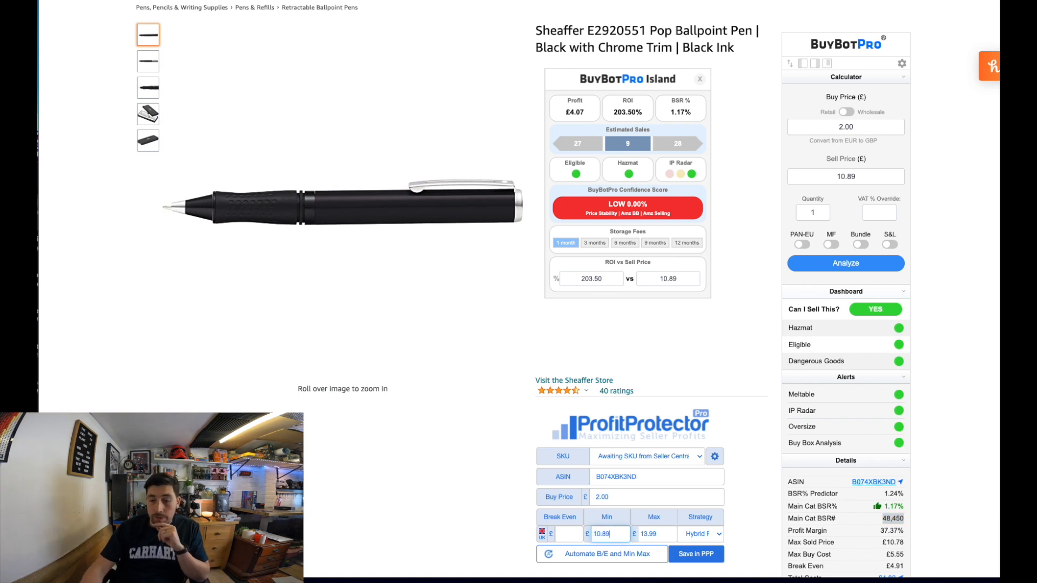
{"action": "left_click", "coordinate": [704, 554]}
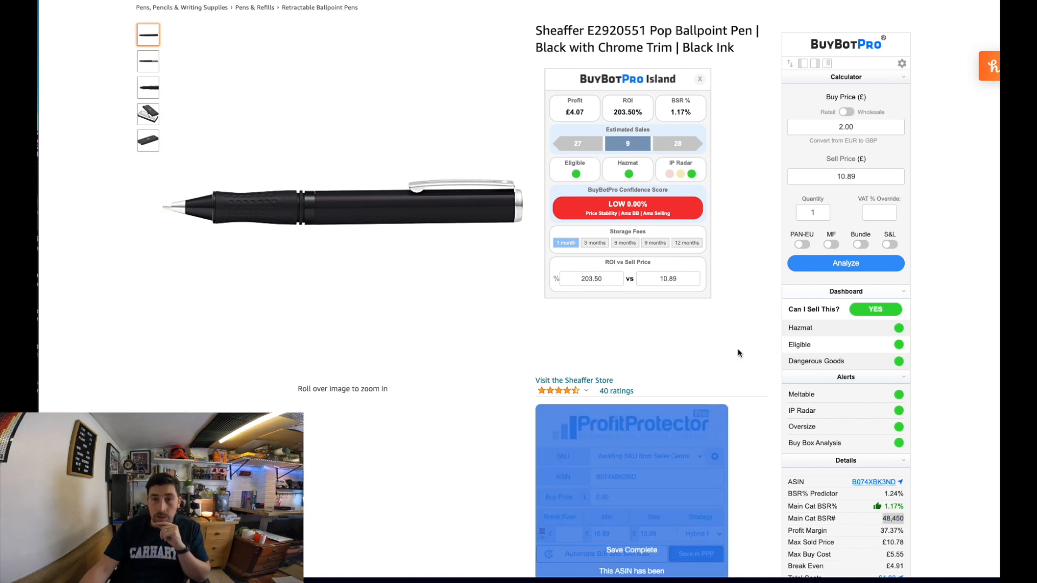
Set the BuyBotPro quantity to 5 and analyze the pen again.
{"action": "scroll", "coordinate": [738, 353], "scroll_direction": "down", "scroll_amount": 1}
{"action": "double_click", "coordinate": [813, 185]}
{"action": "type", "text": "5"}
{"action": "left_click", "coordinate": [828, 236]}
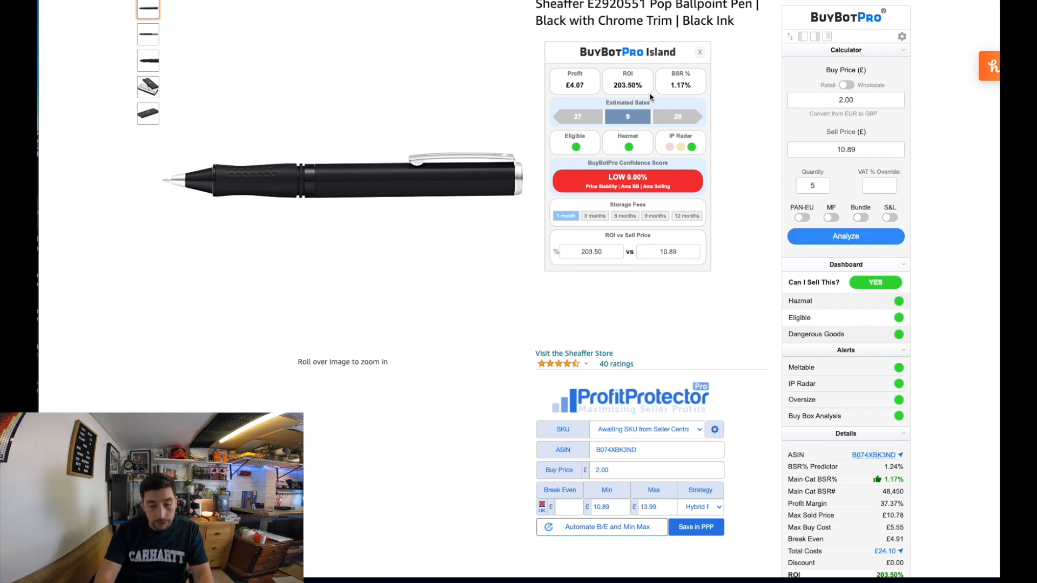
Save the note "ryman" for the pen and try to export its data to the Google Sheet.
{"action": "scroll", "coordinate": [736, 170], "scroll_direction": "down", "scroll_amount": 5}
{"action": "scroll", "coordinate": [739, 180], "scroll_direction": "down", "scroll_amount": 5}
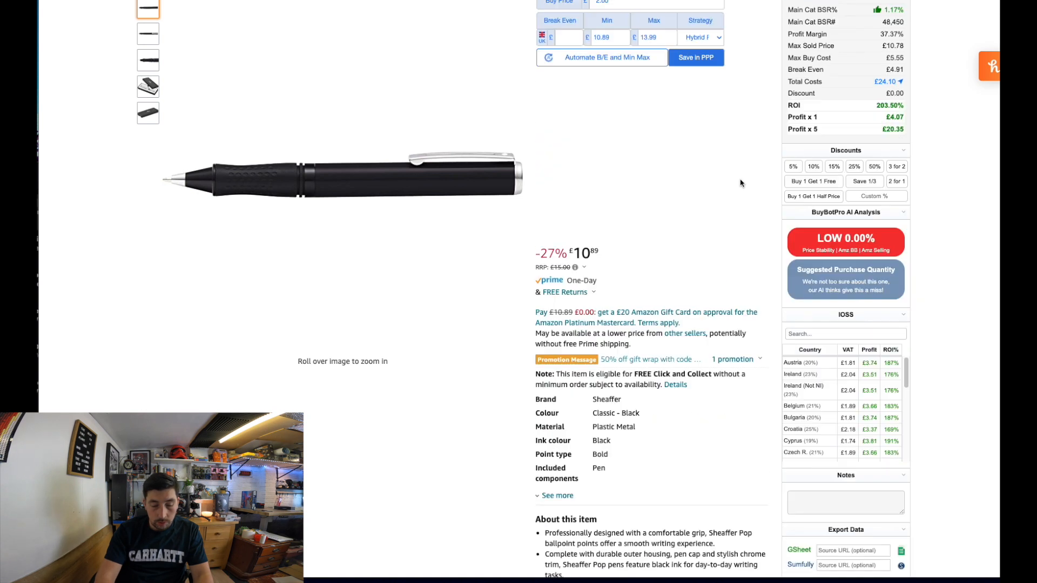
{"action": "left_click", "coordinate": [813, 327]}
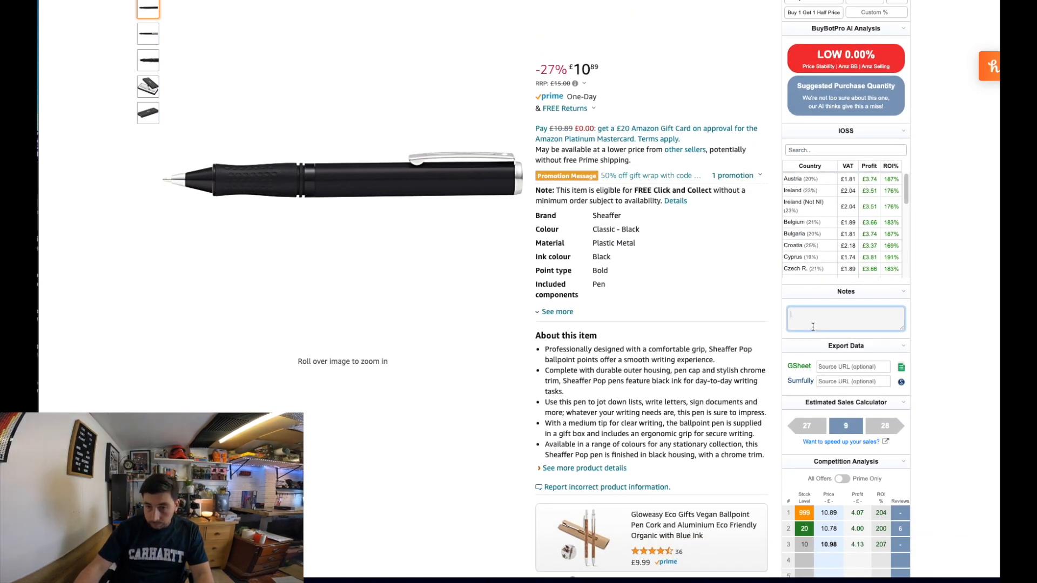
{"action": "type", "text": "ryman"}
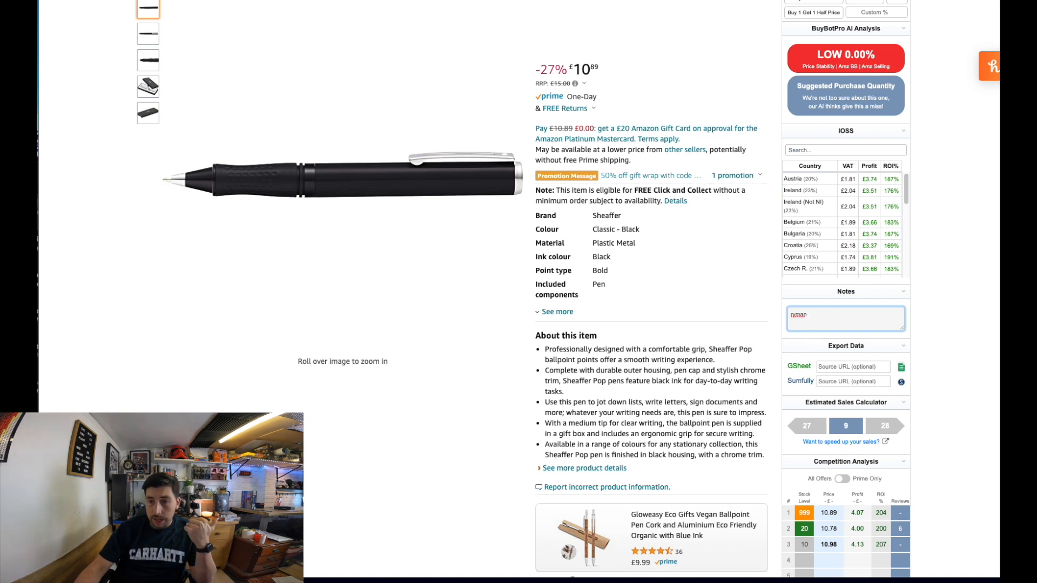
{"action": "left_click", "coordinate": [907, 344]}
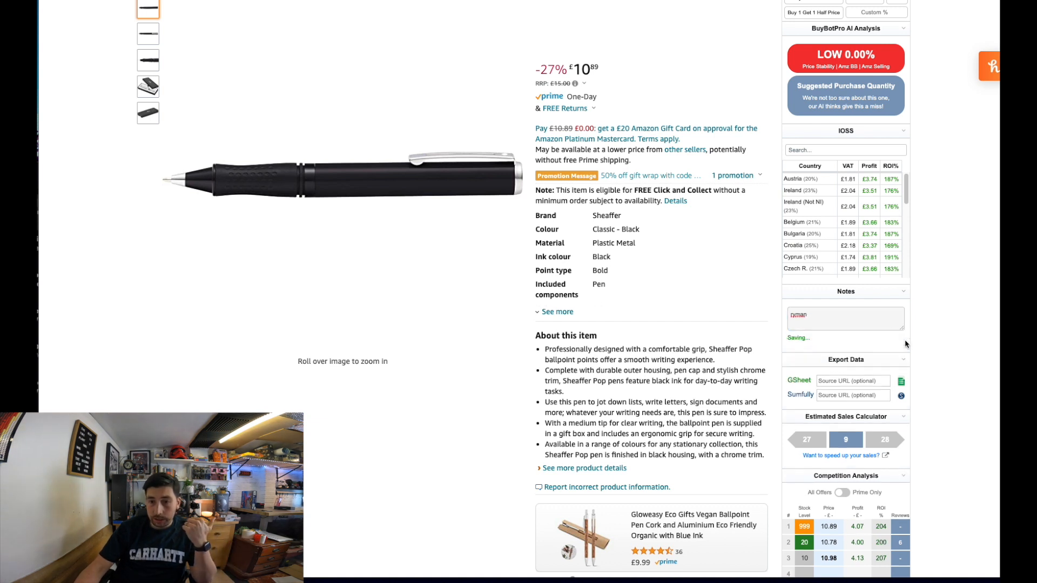
{"action": "left_click", "coordinate": [902, 383]}
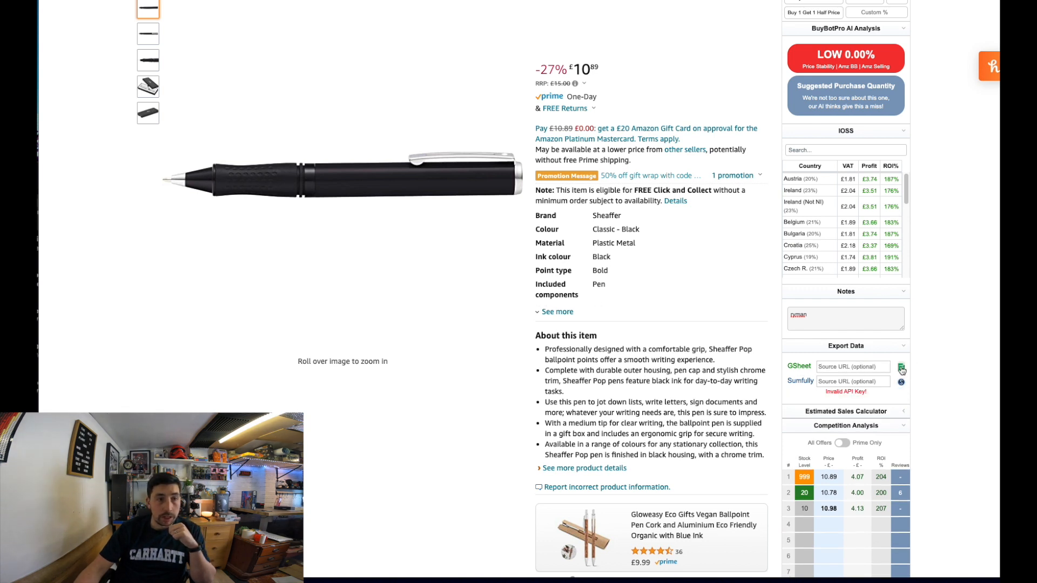
Switch to the Google Sheets buy sheet and check the exported pen row, including its reference value.
{"action": "left_click", "coordinate": [150, 0]}
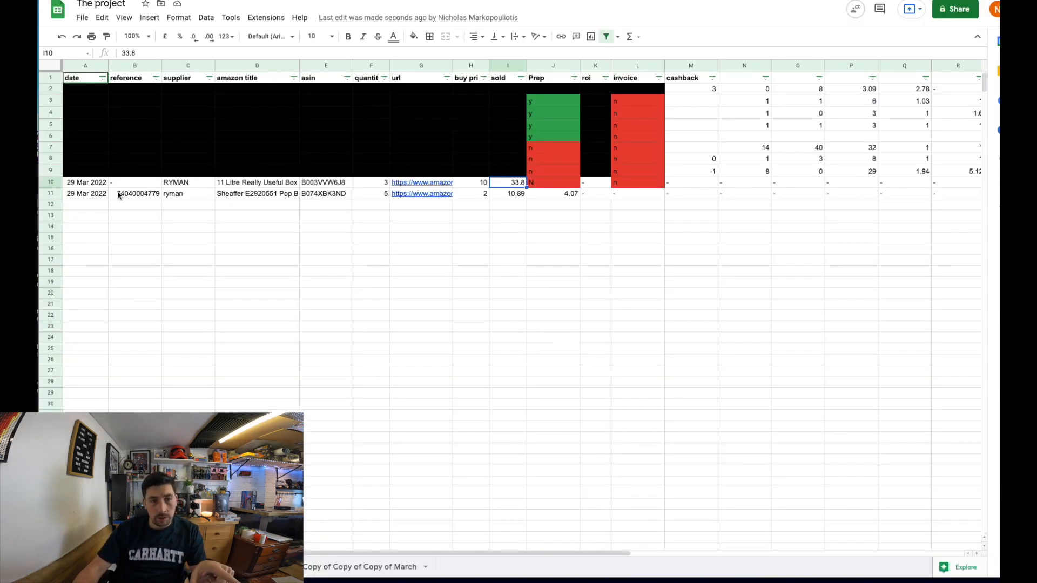
{"action": "left_click", "coordinate": [136, 194]}
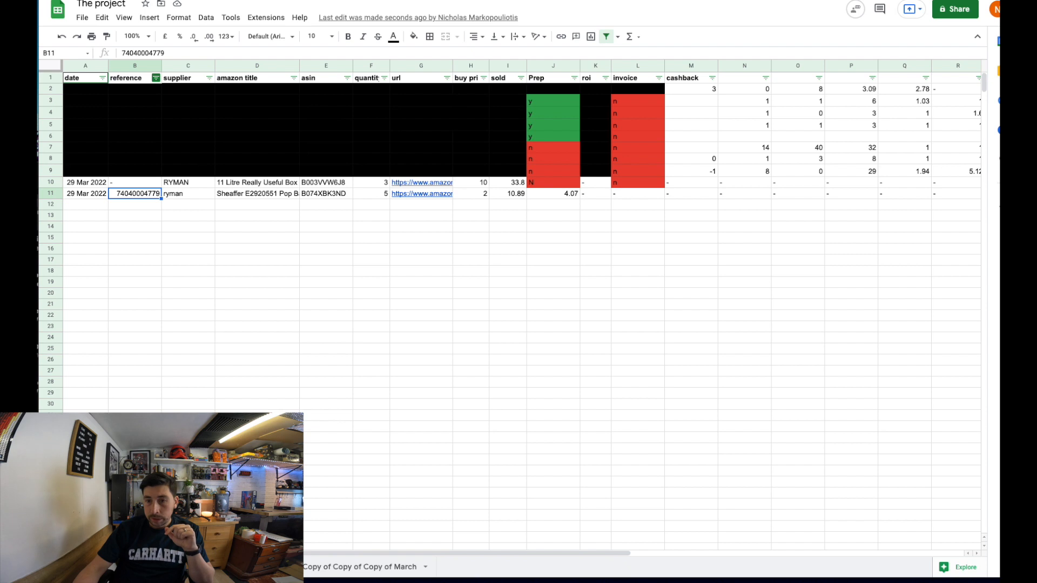
Return to the pen's Amazon listing and set the ROI method to Method 4 in the BuyBotPro settings.
{"action": "key", "text": "ctrl+Tab"}
{"action": "scroll", "coordinate": [744, 29], "scroll_direction": "up", "scroll_amount": 10}
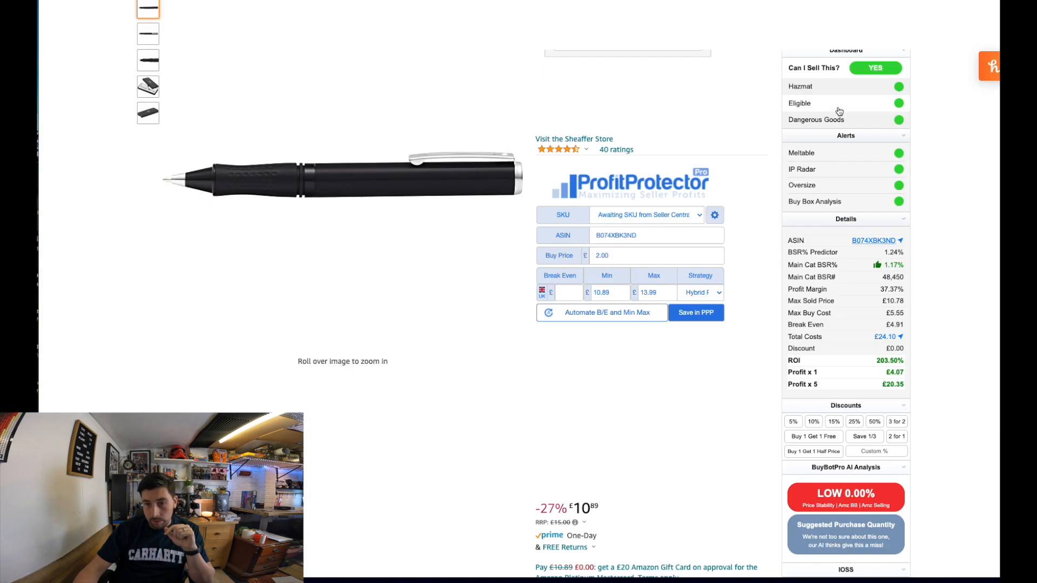
{"action": "left_click", "coordinate": [903, 142]}
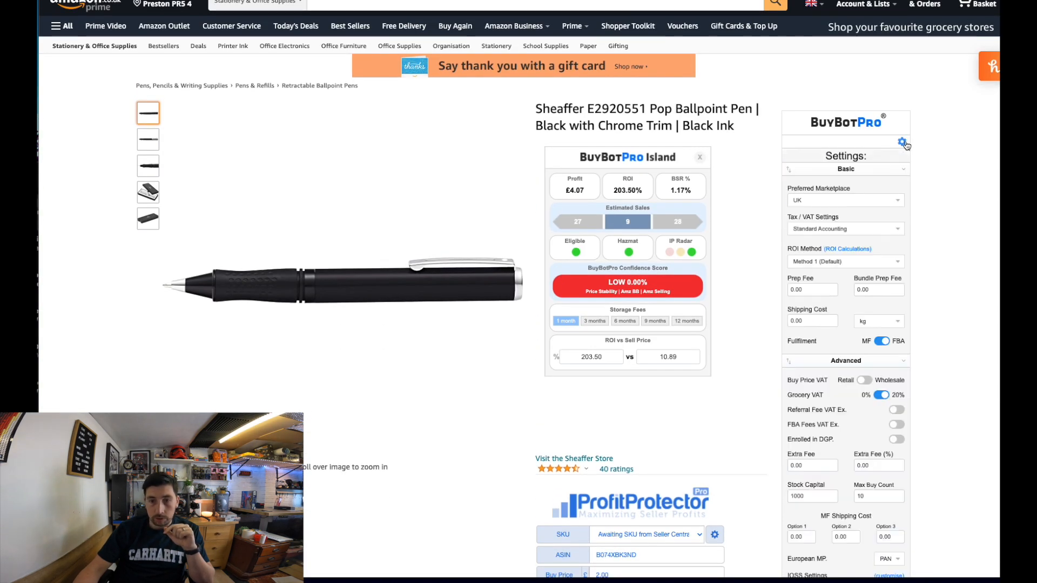
{"action": "left_click", "coordinate": [833, 269]}
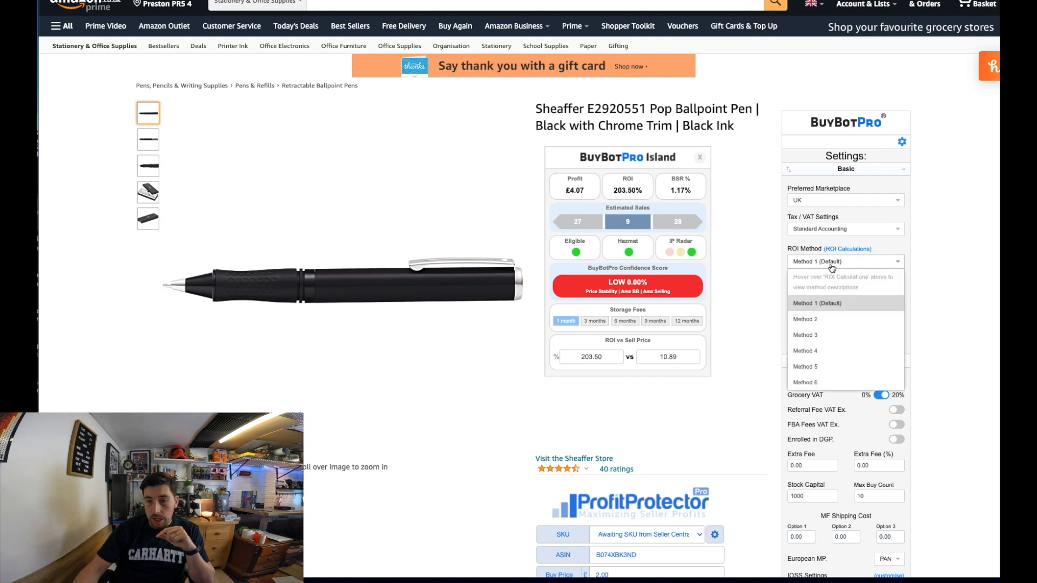
{"action": "left_click", "coordinate": [838, 352]}
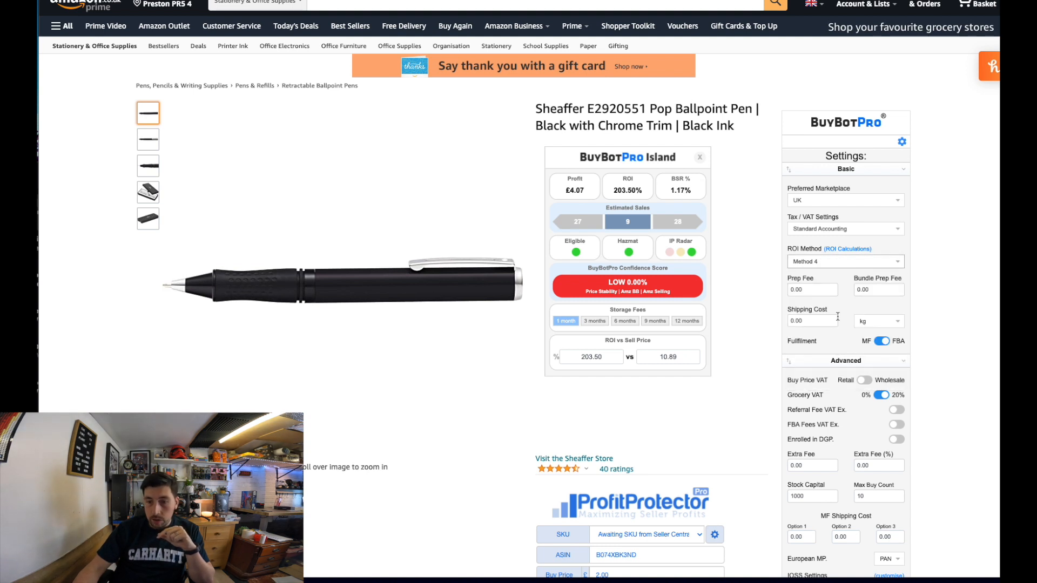
{"action": "scroll", "coordinate": [927, 246], "scroll_direction": "down", "scroll_amount": 5}
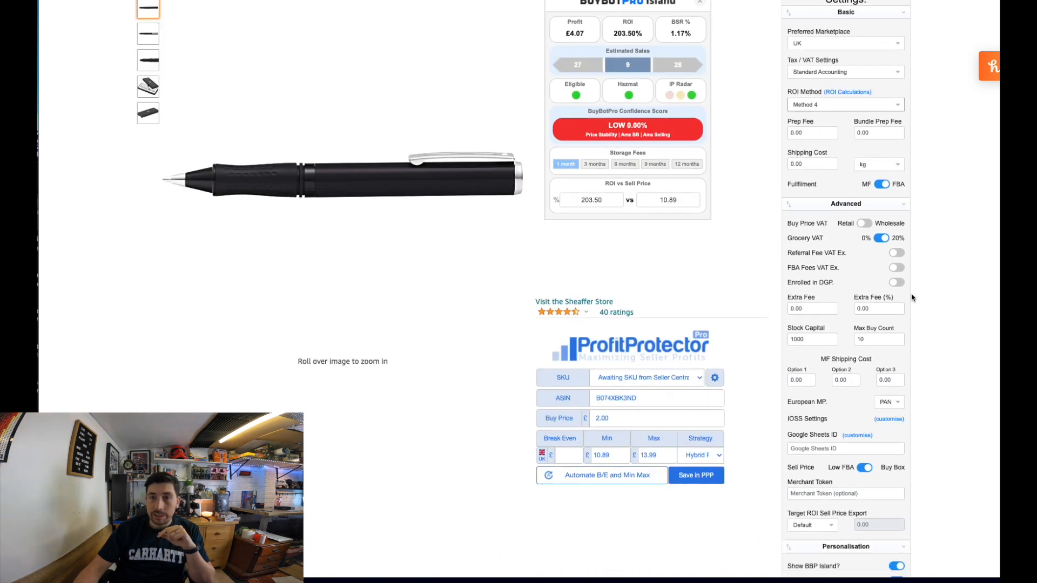
{"action": "left_click", "coordinate": [858, 443]}
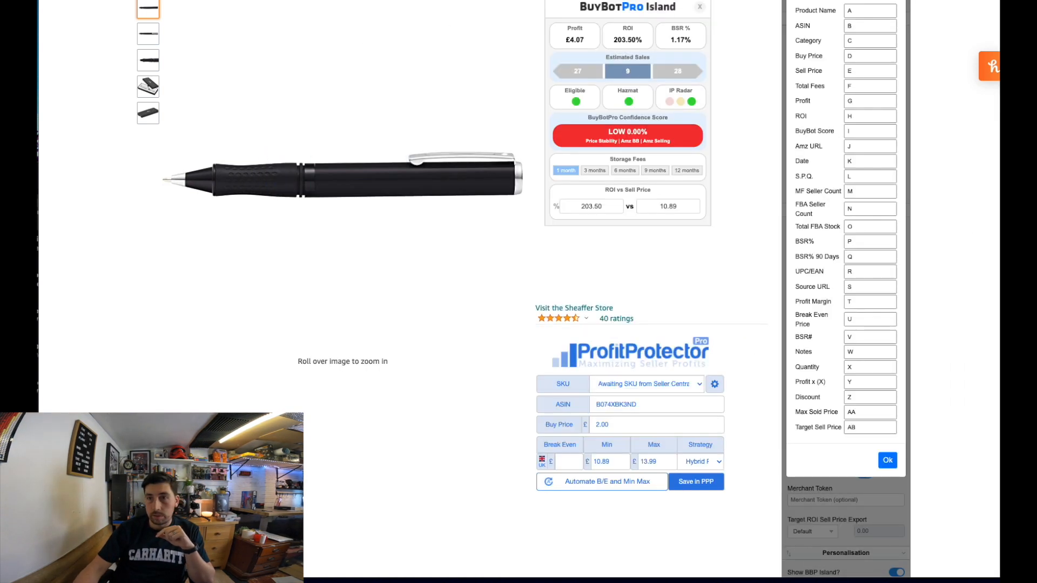
{"action": "key", "text": "super+r"}
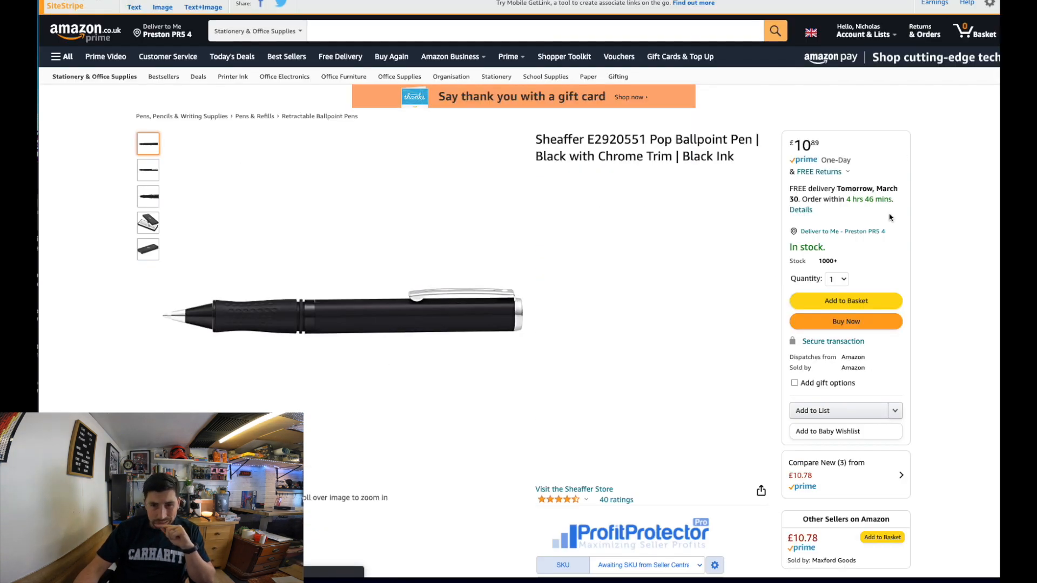
Open BuyBotPro's Google Sheets column customisation and review which sheet column each export field is assigned to.
{"action": "scroll", "coordinate": [891, 222], "scroll_direction": "down", "scroll_amount": 4}
{"action": "scroll", "coordinate": [892, 227], "scroll_direction": "up", "scroll_amount": 2}
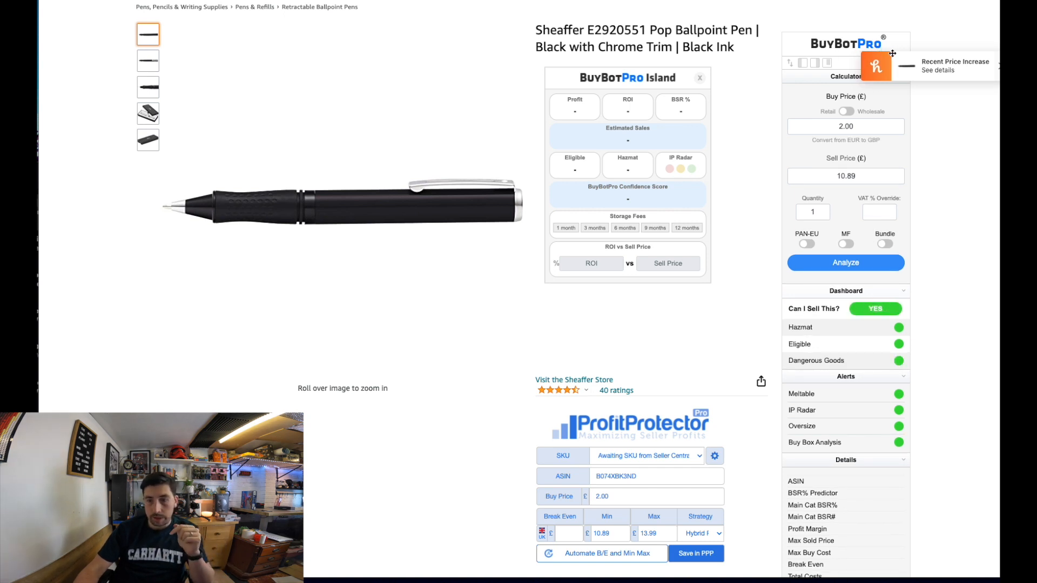
{"action": "left_click", "coordinate": [888, 75]}
{"action": "scroll", "coordinate": [919, 126], "scroll_direction": "up", "scroll_amount": 1}
{"action": "left_click", "coordinate": [990, 105]}
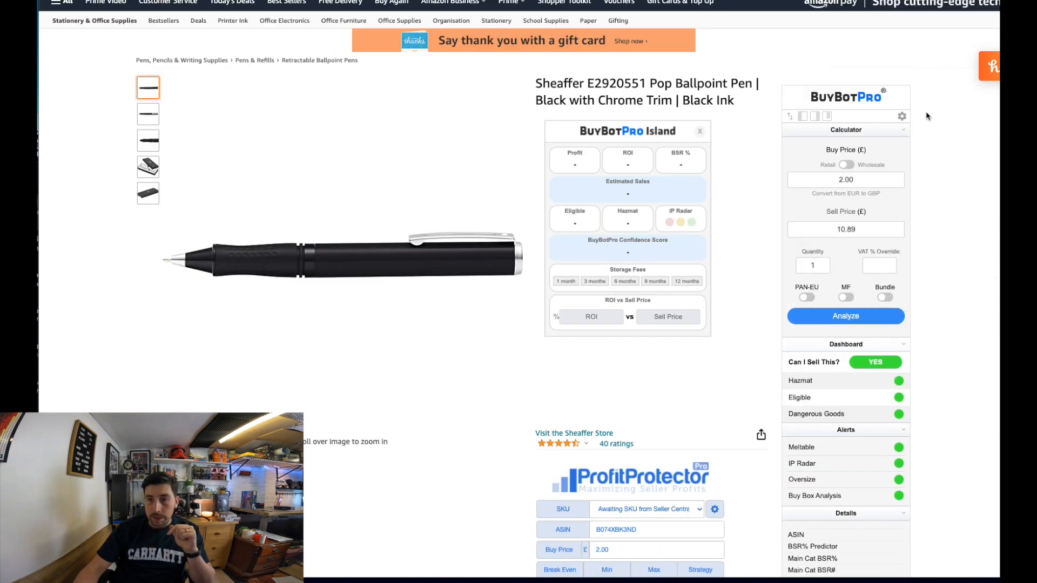
{"action": "left_click", "coordinate": [902, 117]}
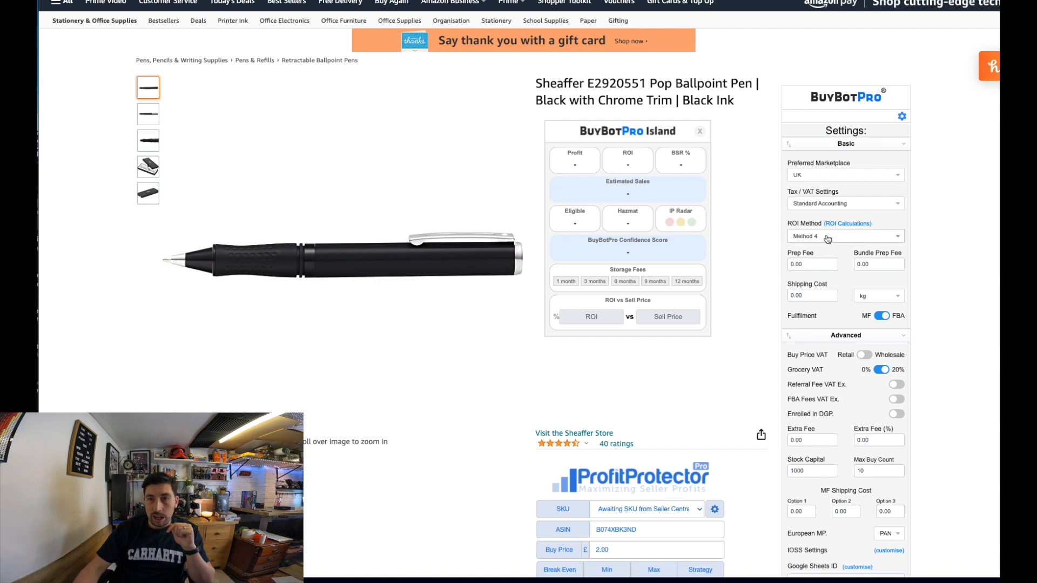
{"action": "scroll", "coordinate": [827, 239], "scroll_direction": "down", "scroll_amount": 1}
{"action": "scroll", "coordinate": [859, 389], "scroll_direction": "down", "scroll_amount": 1}
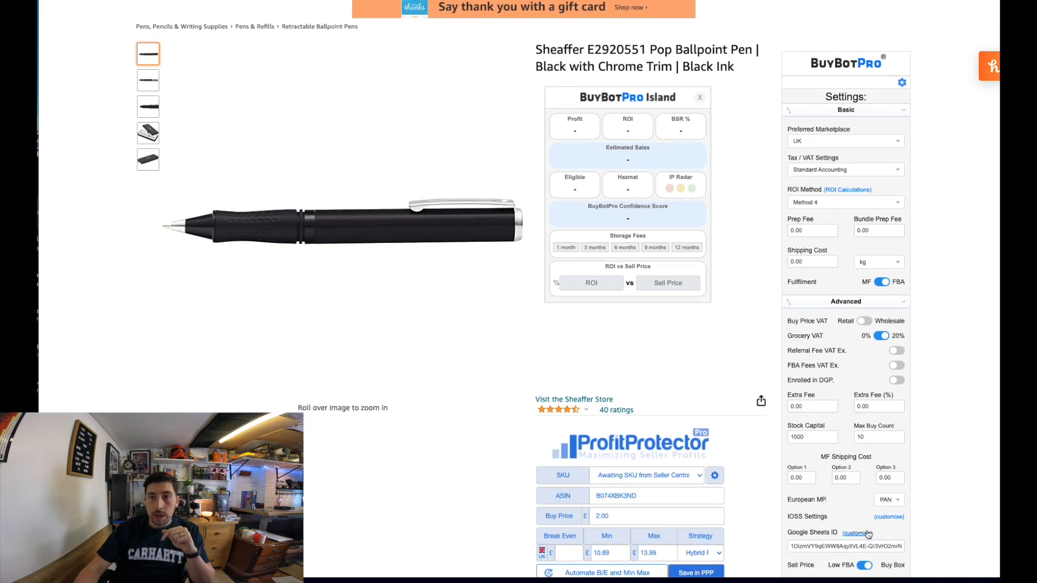
{"action": "left_click", "coordinate": [868, 534]}
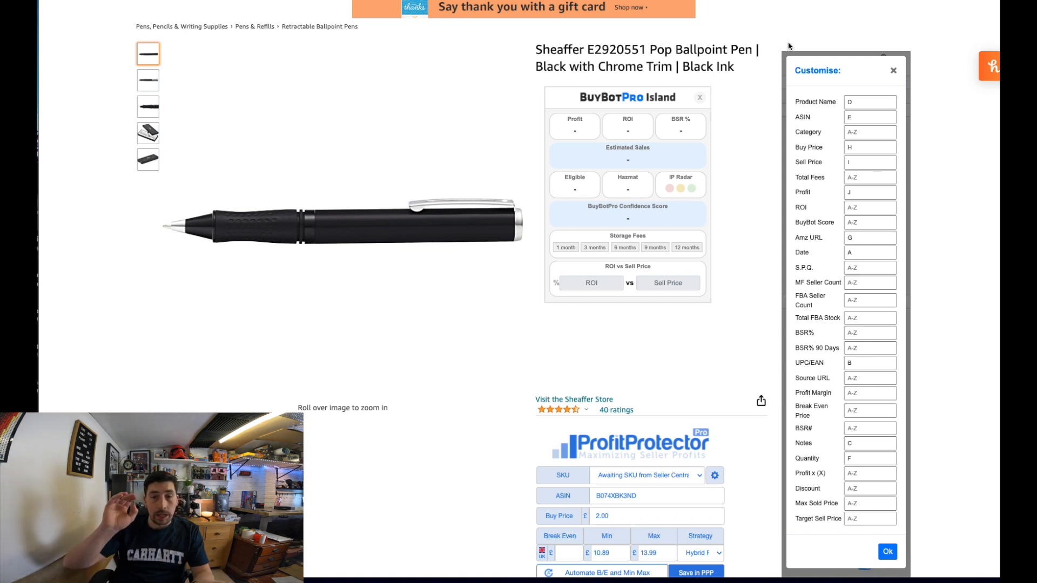
{"action": "left_click", "coordinate": [866, 102]}
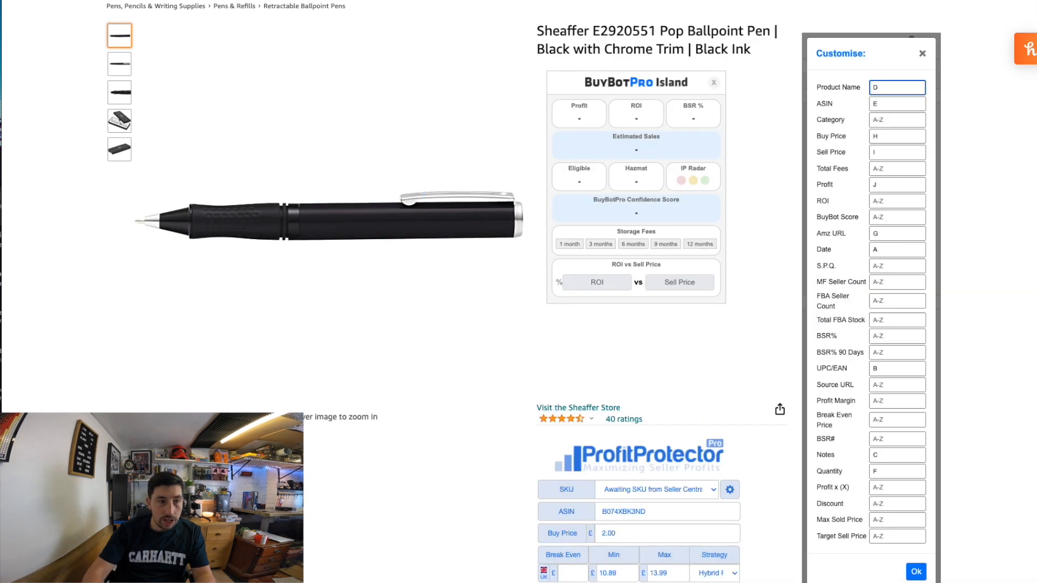
Clear the pen's reference cell B11 in the Google Sheets buy sheet.
{"action": "left_click", "coordinate": [365, 70]}
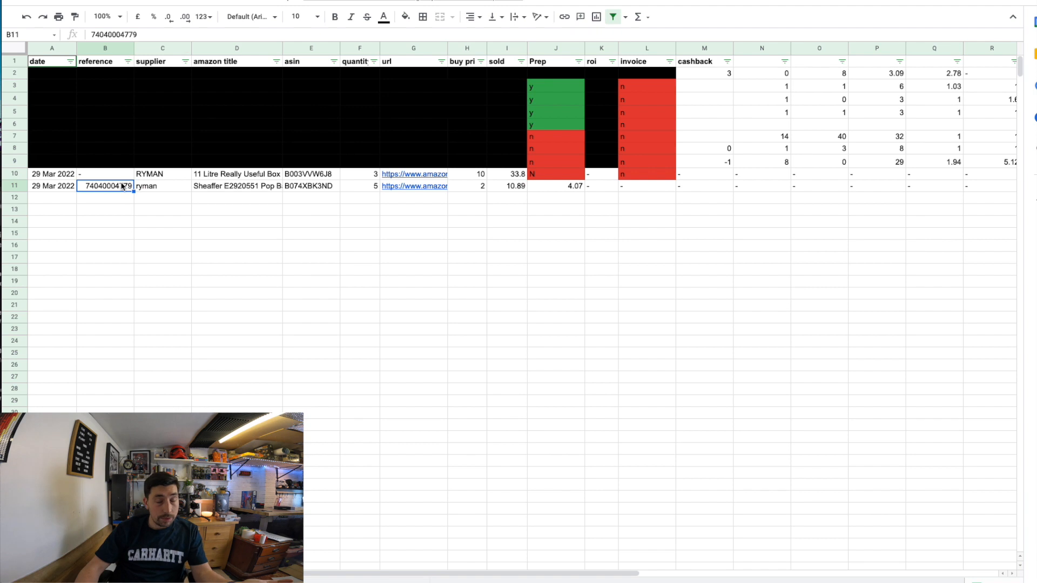
{"action": "key", "text": "Delete"}
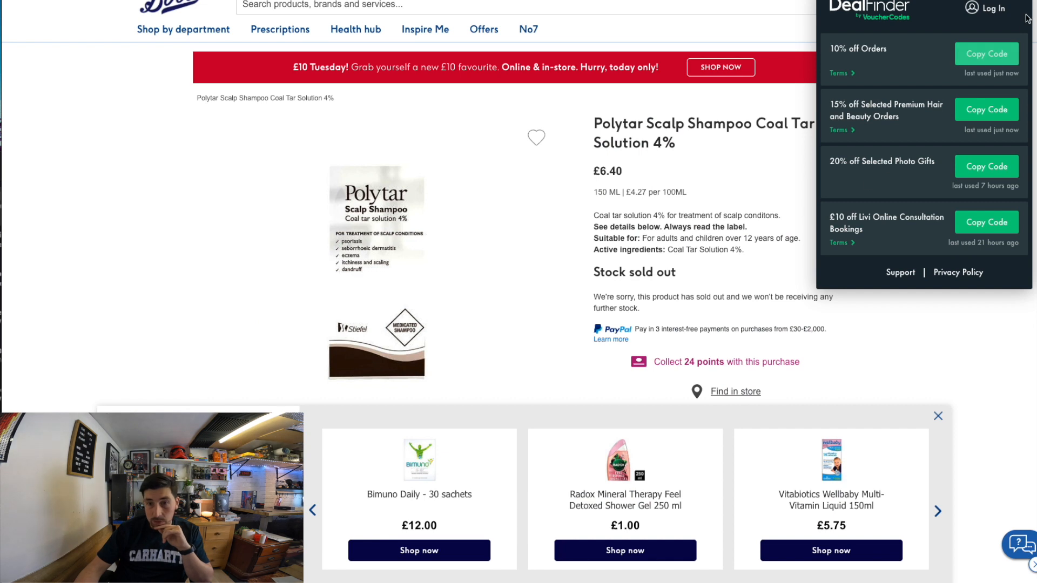
Go to the Polytar Scalp Shampoo 150ml listing on Amazon and close the SellerAmp panel and the Honey price tip.
{"action": "left_click", "coordinate": [1023, 2]}
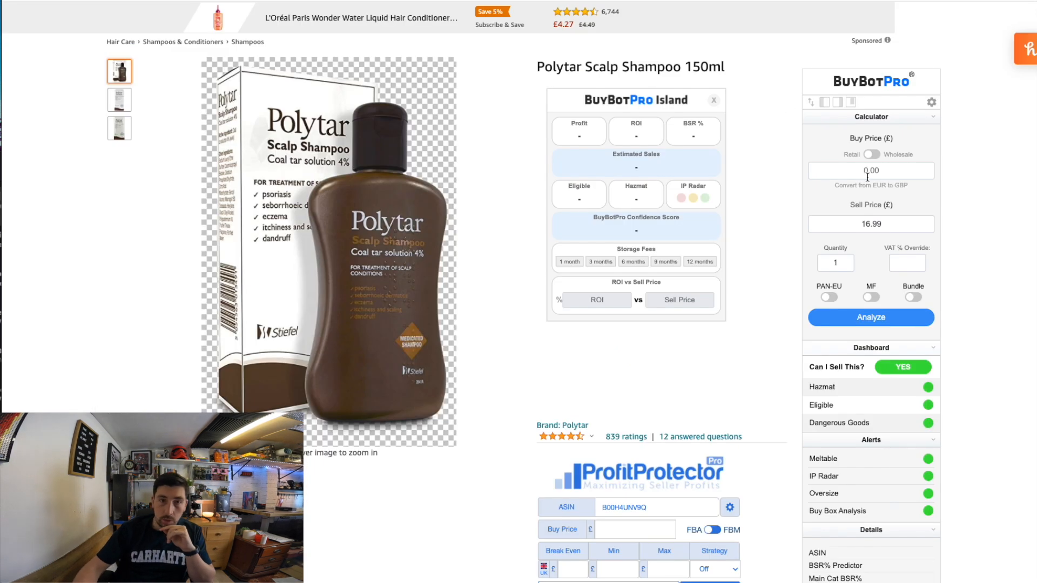
{"action": "left_click", "coordinate": [867, 172]}
{"action": "type", "text": "64"}
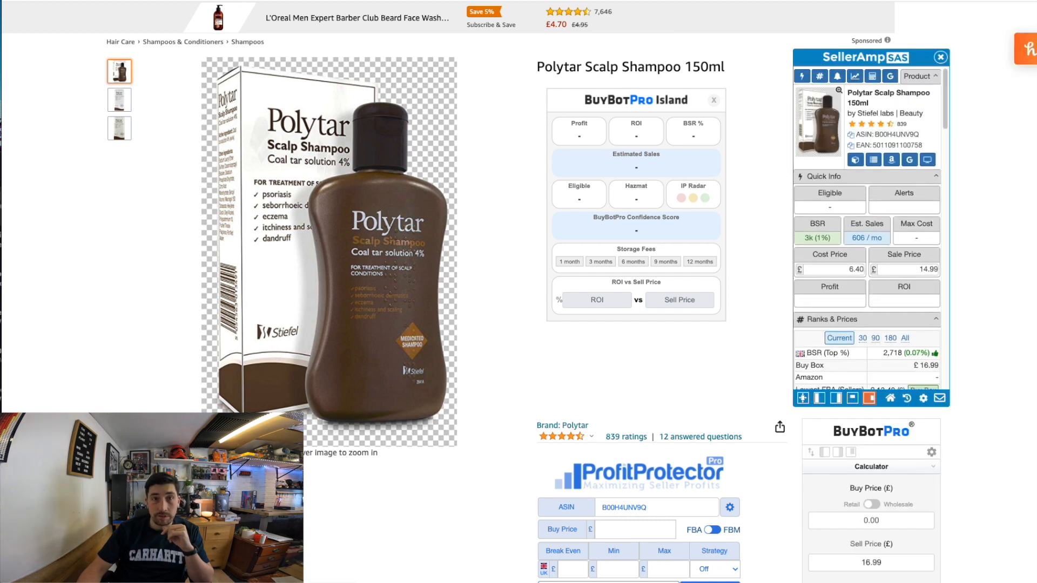
{"action": "left_click", "coordinate": [940, 58]}
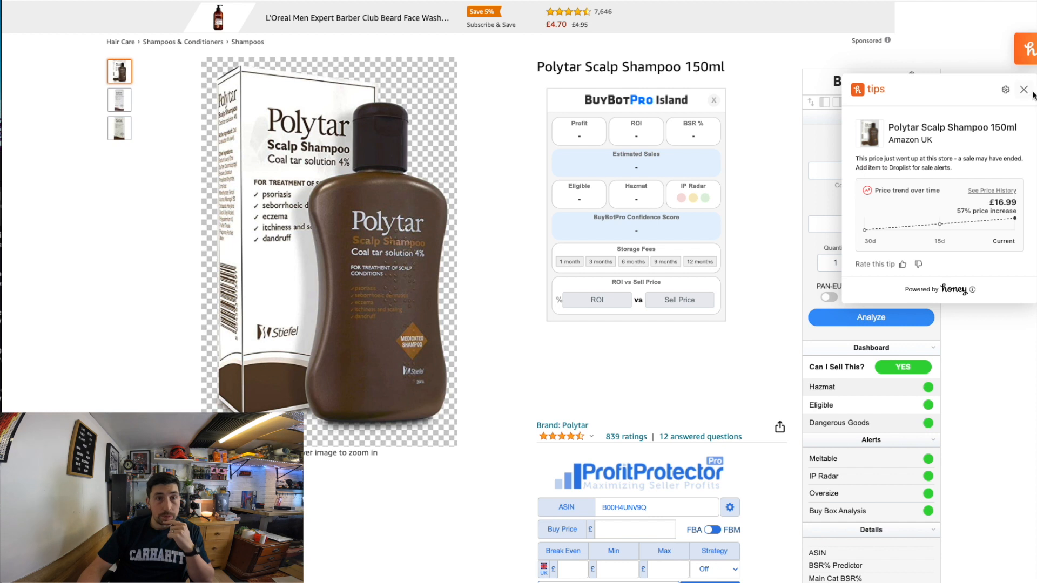
{"action": "left_click", "coordinate": [1024, 90]}
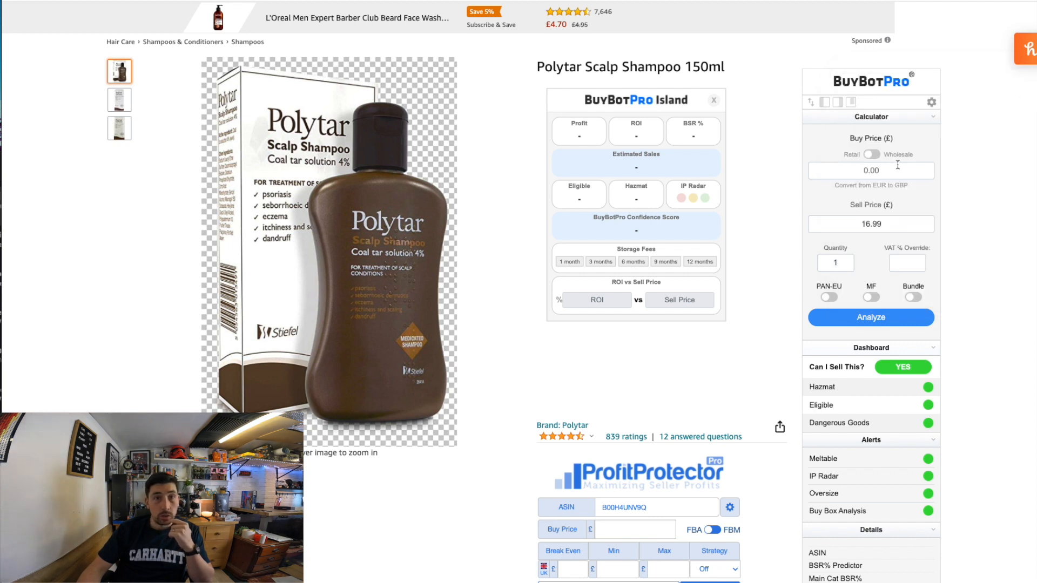
Set the shampoo's BuyBotPro buy price to 6.40 and run the analysis.
{"action": "left_click", "coordinate": [871, 168]}
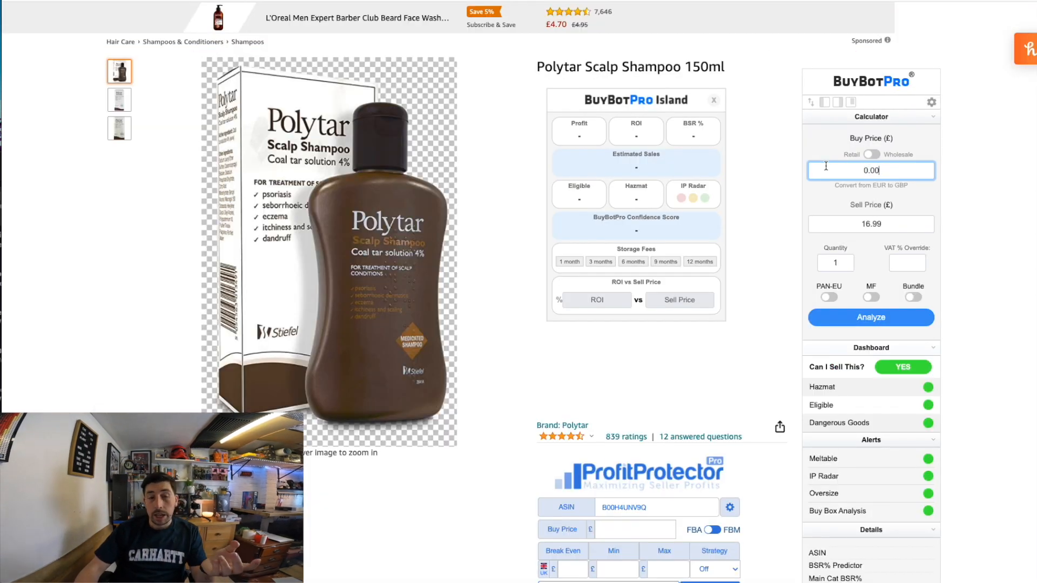
{"action": "double_click", "coordinate": [876, 166]}
{"action": "type", "text": "6.40"}
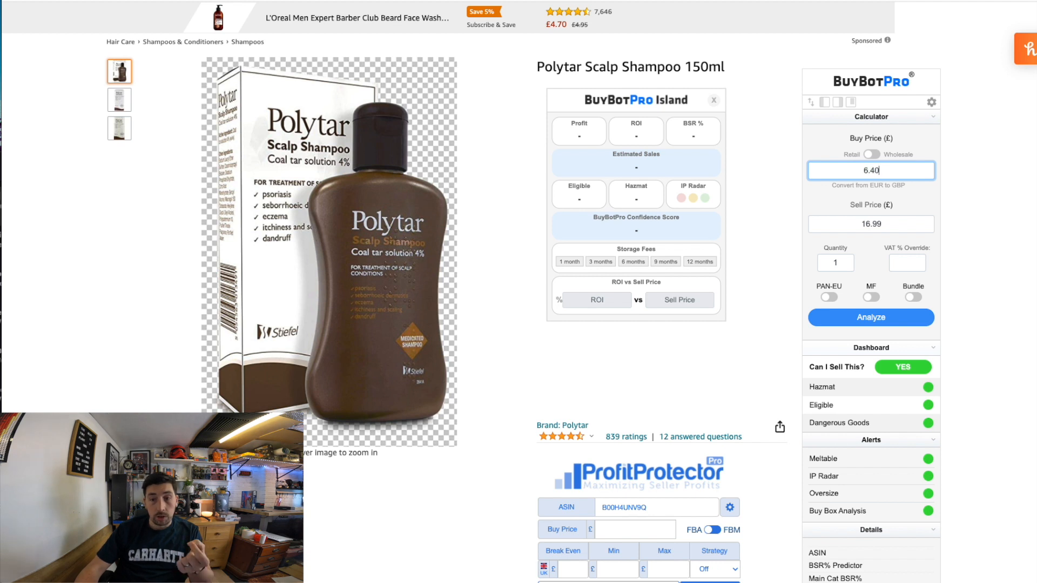
{"action": "key", "text": "Return"}
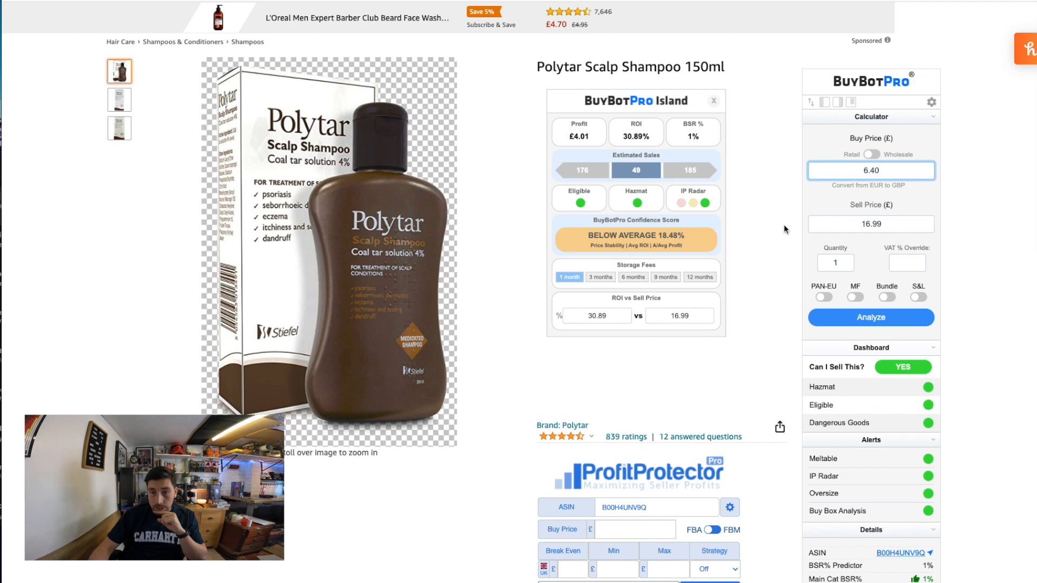
Examine the shampoo's BuyBotPro details, AI analysis, IOSS profits by country and competing offers.
{"action": "scroll", "coordinate": [783, 225], "scroll_direction": "down", "scroll_amount": 5}
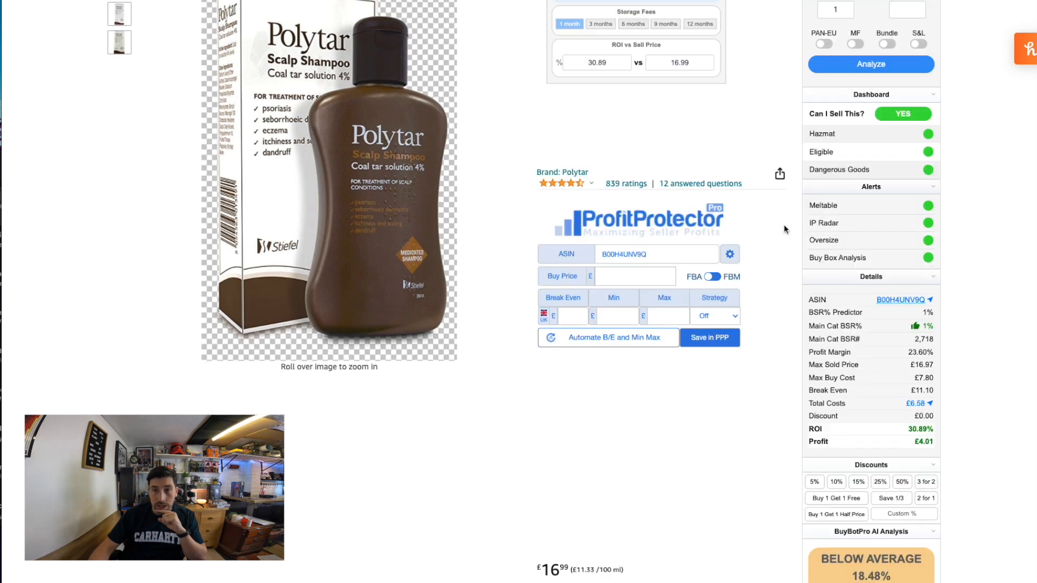
{"action": "scroll", "coordinate": [784, 225], "scroll_direction": "down", "scroll_amount": 10}
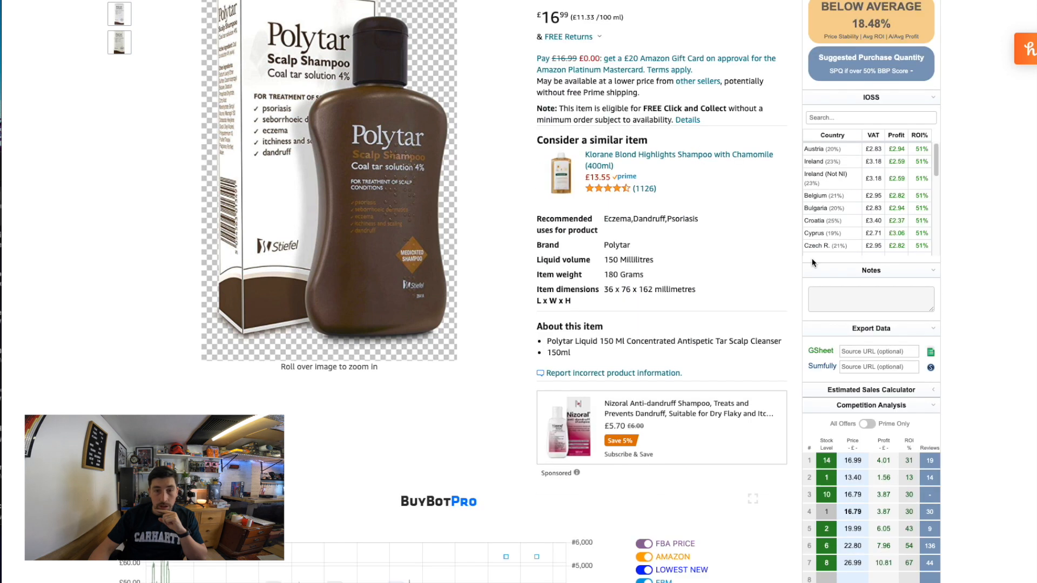
{"action": "scroll", "coordinate": [783, 278], "scroll_direction": "up", "scroll_amount": 10}
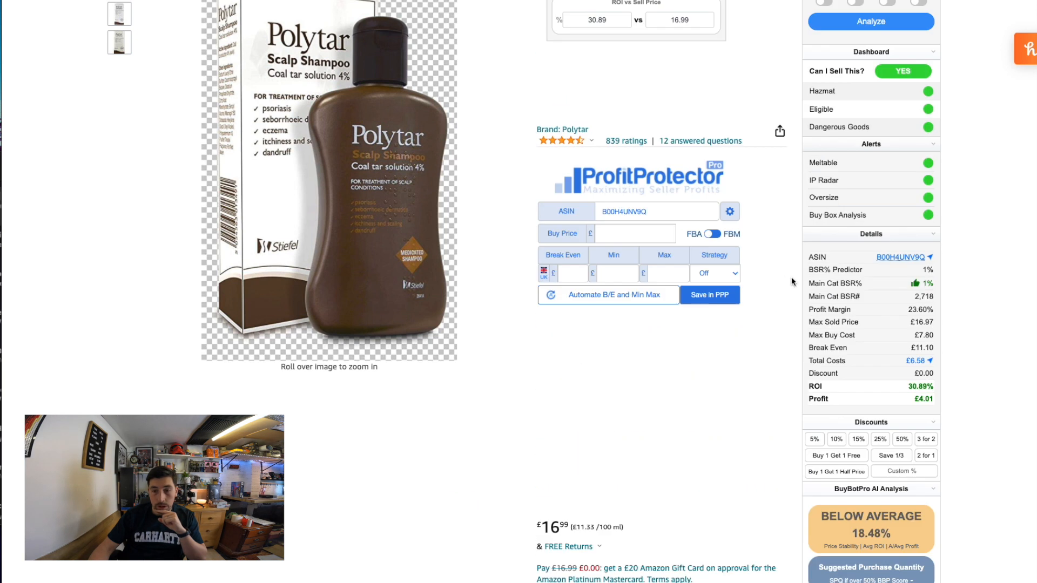
{"action": "scroll", "coordinate": [838, 121], "scroll_direction": "up", "scroll_amount": 2}
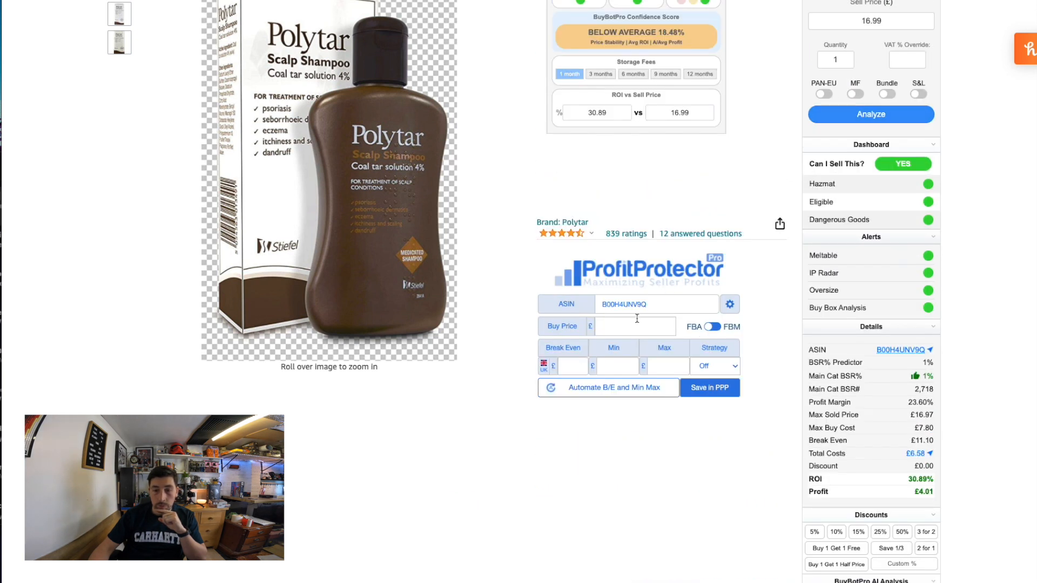
{"action": "scroll", "coordinate": [788, 388], "scroll_direction": "down", "scroll_amount": 5}
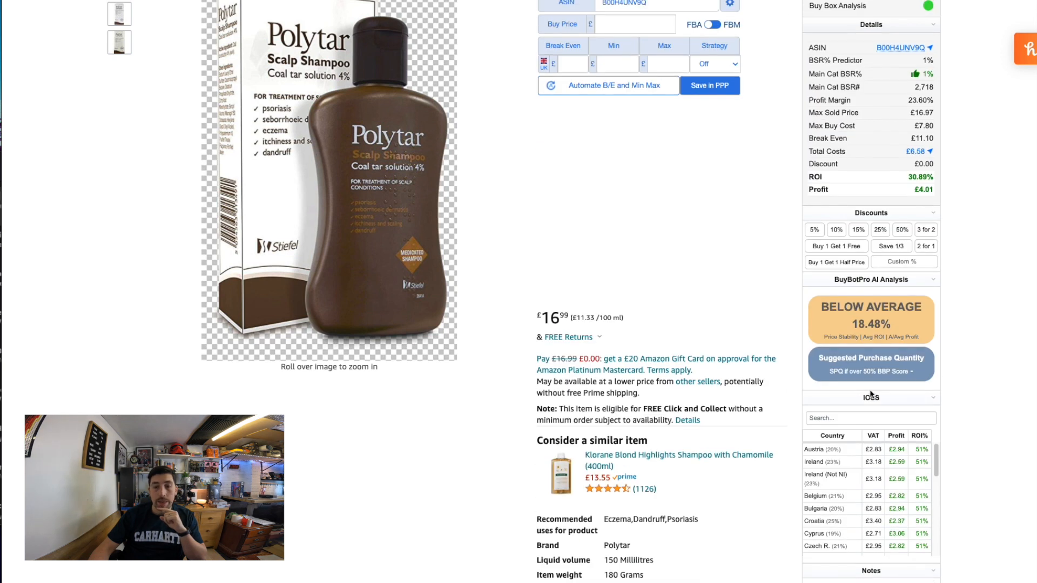
{"action": "scroll", "coordinate": [910, 504], "scroll_direction": "down", "scroll_amount": 4}
{"action": "scroll", "coordinate": [817, 468], "scroll_direction": "down", "scroll_amount": 2}
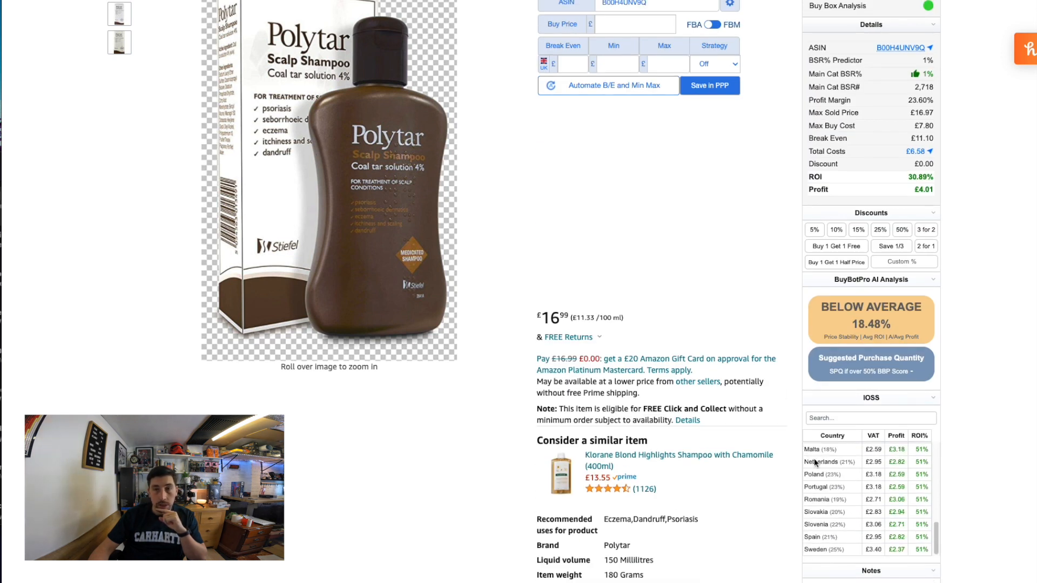
{"action": "scroll", "coordinate": [817, 577], "scroll_direction": "down", "scroll_amount": 4}
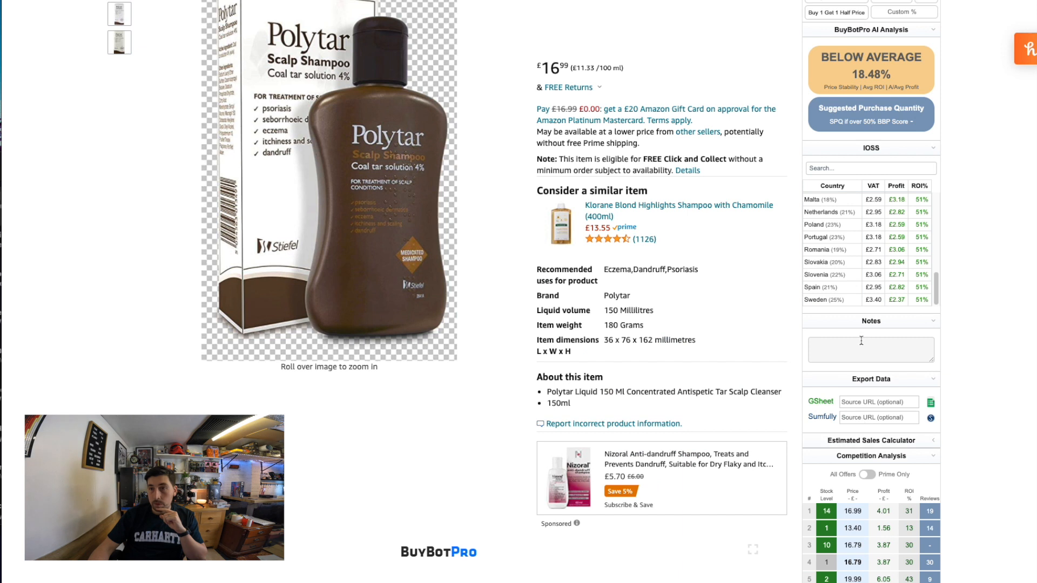
{"action": "scroll", "coordinate": [762, 341], "scroll_direction": "up", "scroll_amount": 4}
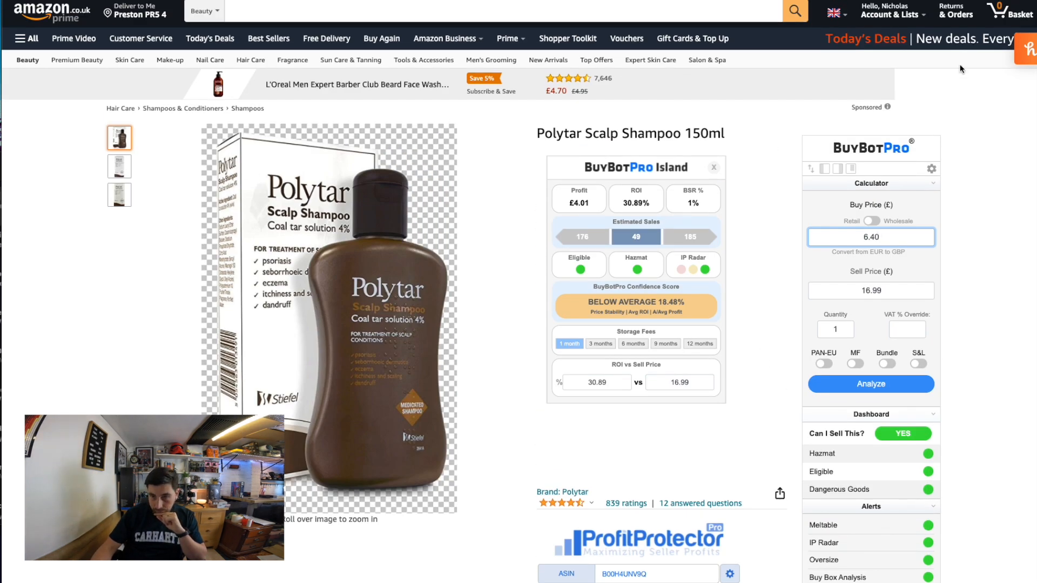
Open SellerAmp for the shampoo and review its ranks, prices, alerts and price history charts.
{"action": "left_click", "coordinate": [961, 0]}
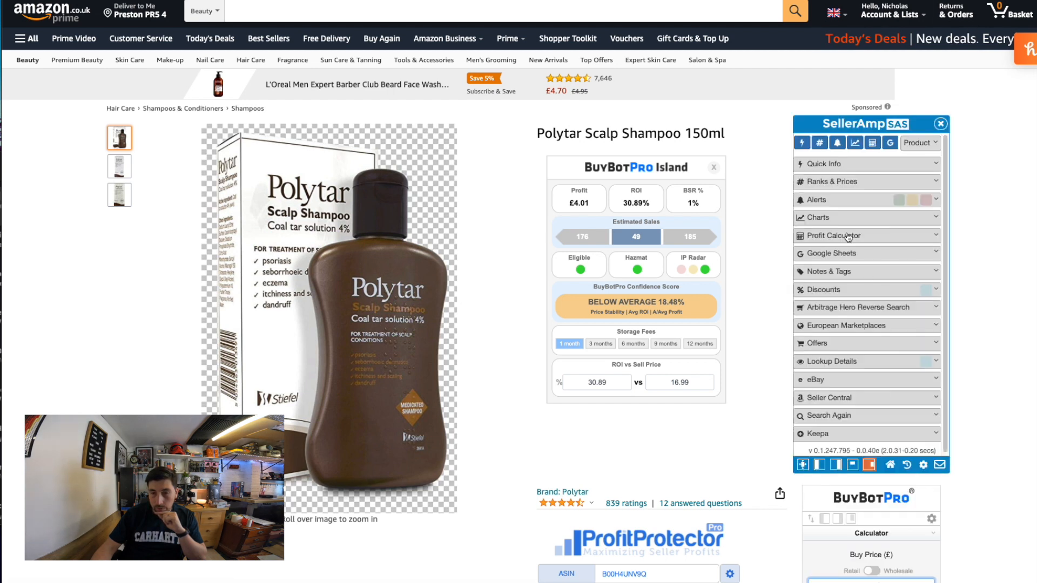
{"action": "scroll", "coordinate": [861, 320], "scroll_direction": "down", "scroll_amount": 5}
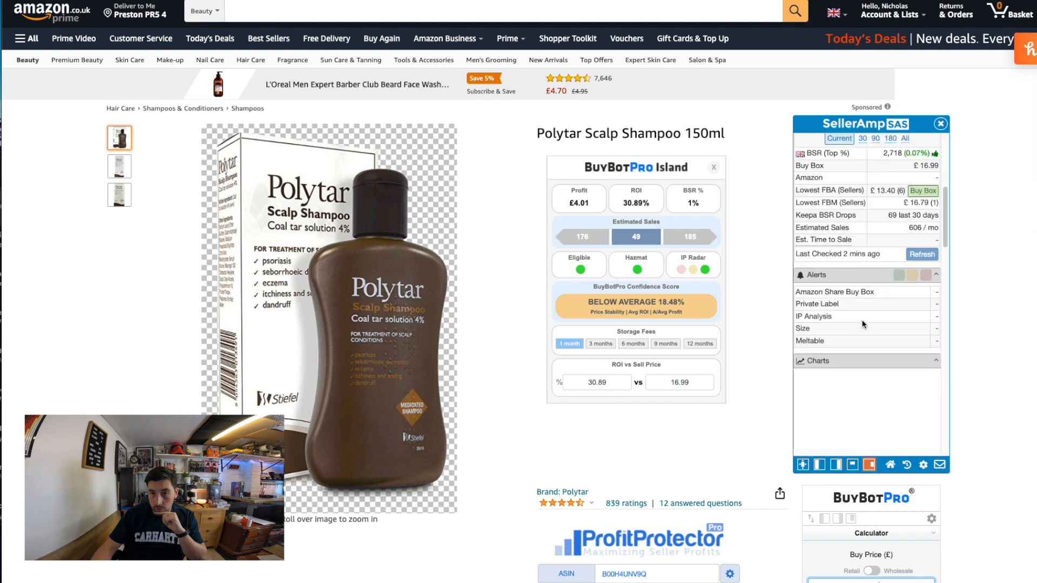
{"action": "scroll", "coordinate": [861, 319], "scroll_direction": "down", "scroll_amount": 6}
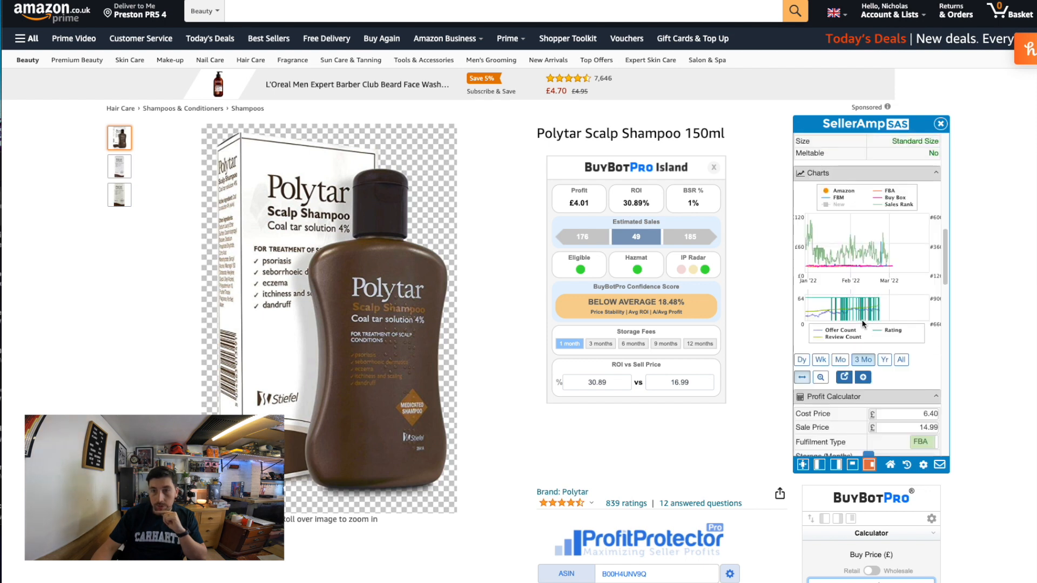
Review the shampoo's SellerAmp charts, profit calculator and Google Sheets section, and close the SellerAmp panel.
{"action": "scroll", "coordinate": [863, 324], "scroll_direction": "down", "scroll_amount": 3}
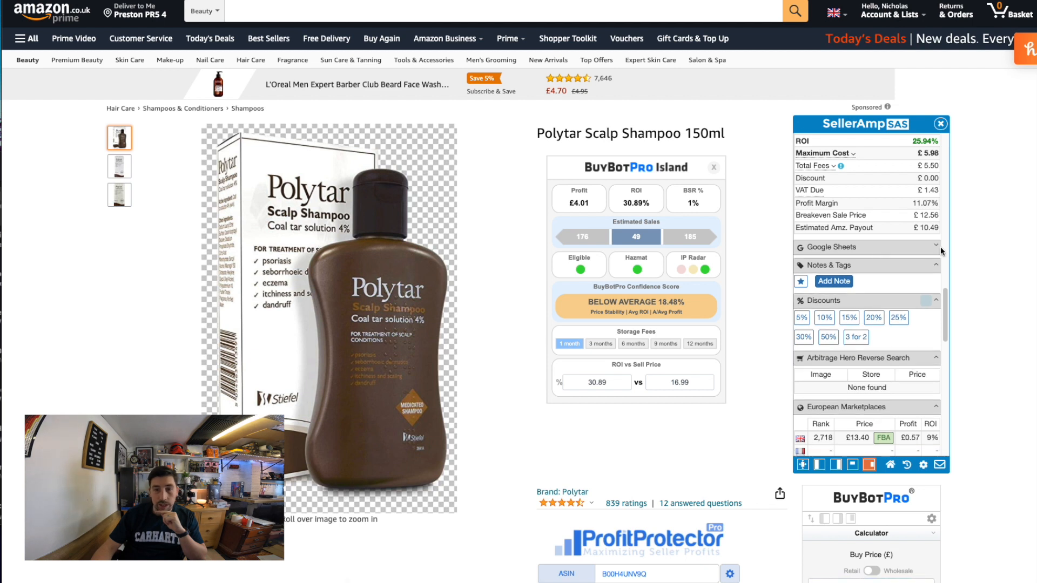
{"action": "scroll", "coordinate": [899, 303], "scroll_direction": "up", "scroll_amount": 4}
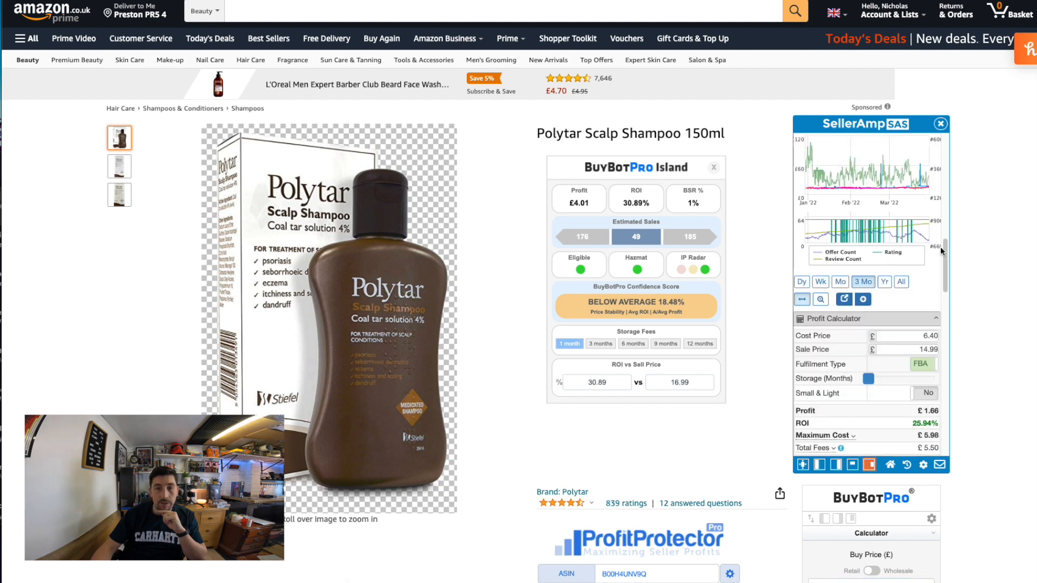
{"action": "scroll", "coordinate": [896, 324], "scroll_direction": "down", "scroll_amount": 4}
{"action": "left_click", "coordinate": [896, 307]}
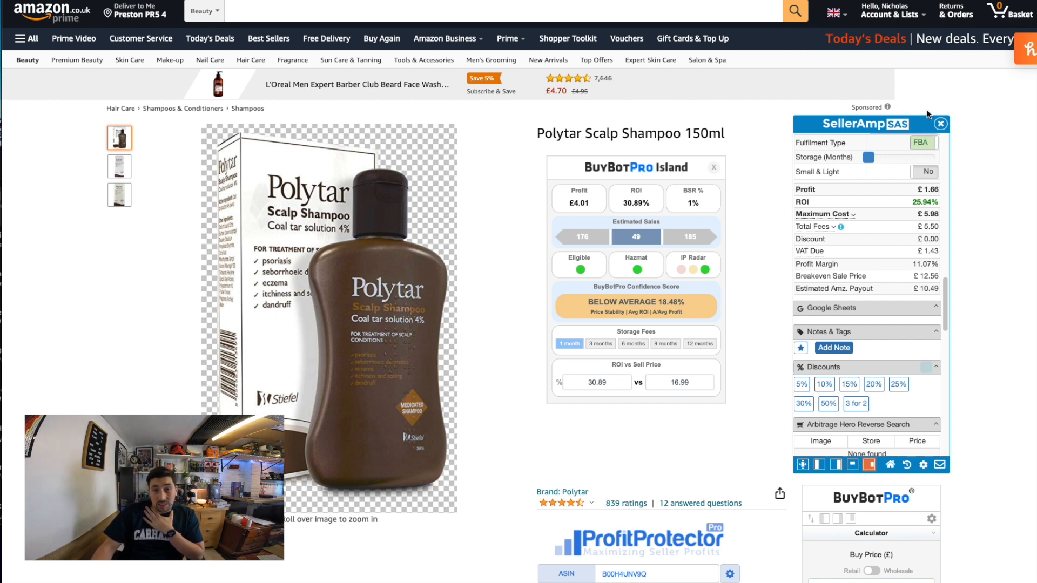
{"action": "left_click", "coordinate": [942, 125]}
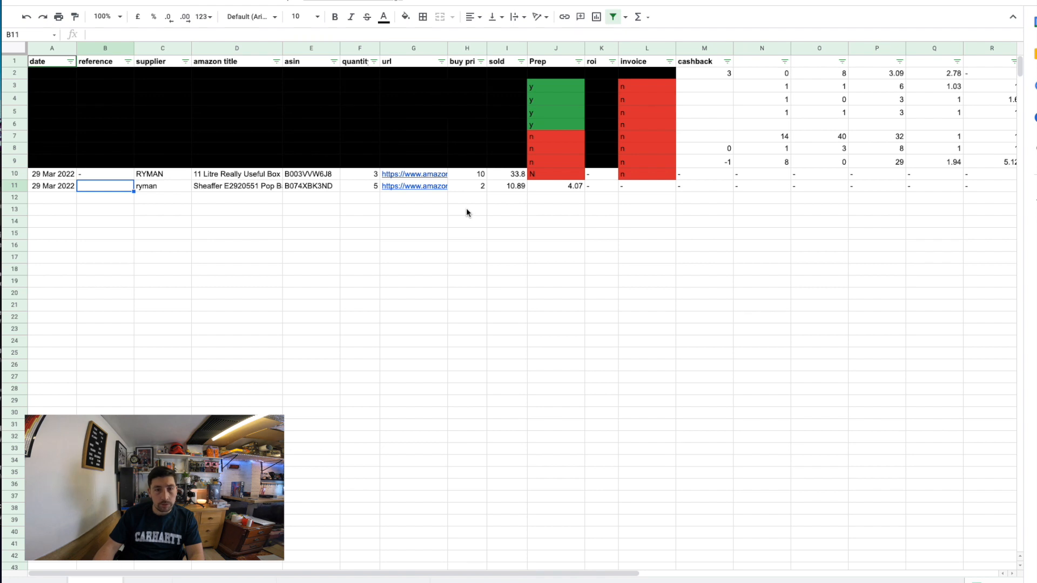
In the Google Sheets purchase log, enter n for both invoice and Prep in the Sheaffer row.
{"action": "left_click", "coordinate": [631, 186]}
{"action": "type", "text": "n"}
{"action": "left_click", "coordinate": [568, 188]}
{"action": "type", "text": "n"}
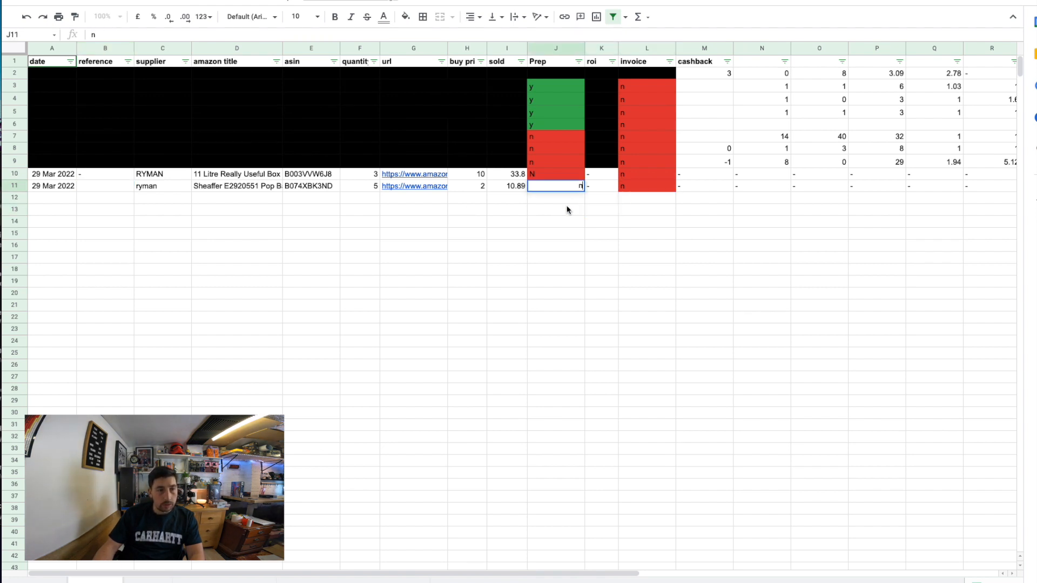
{"action": "left_click", "coordinate": [567, 210]}
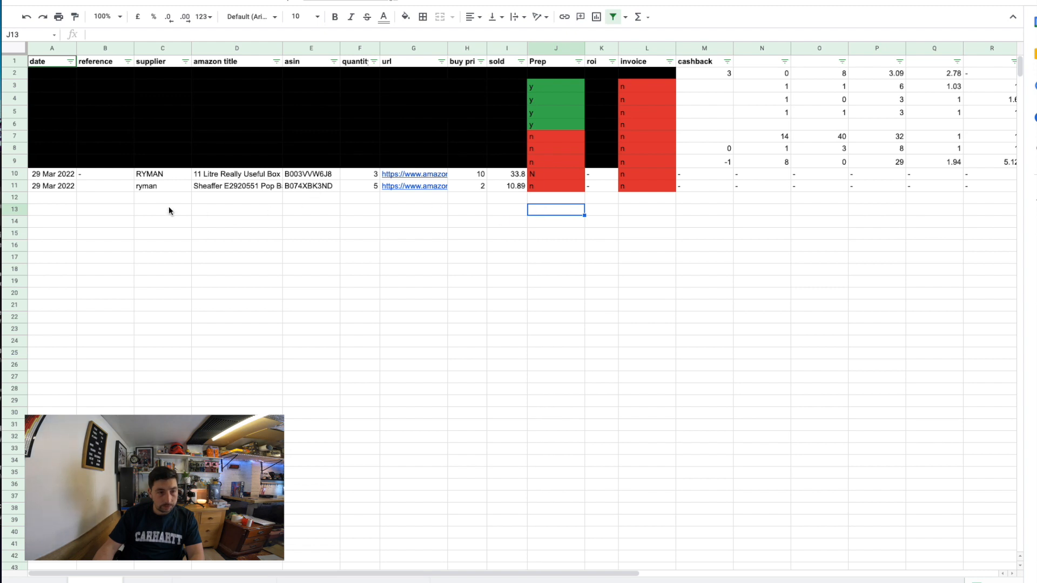